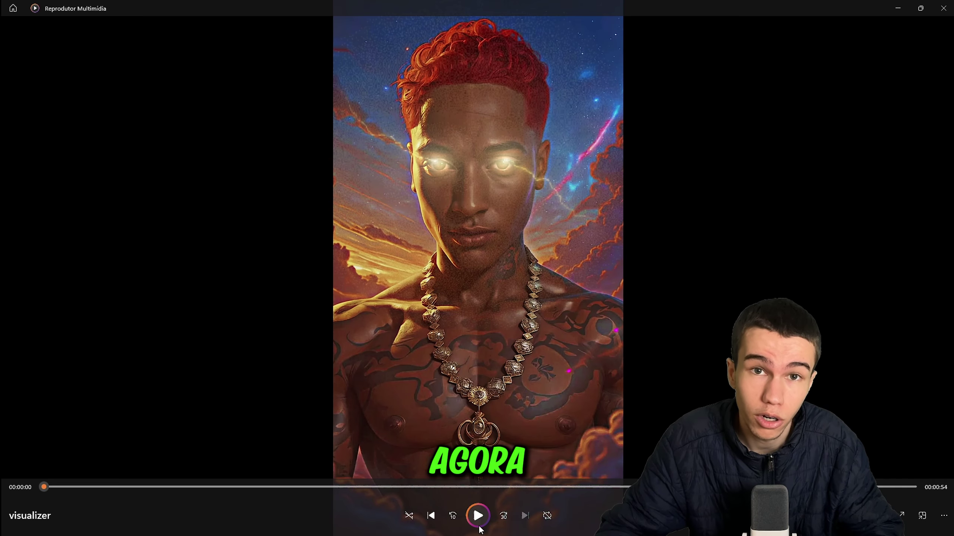
- Play the visualizer video and pause it partway through
left_click(484, 528)
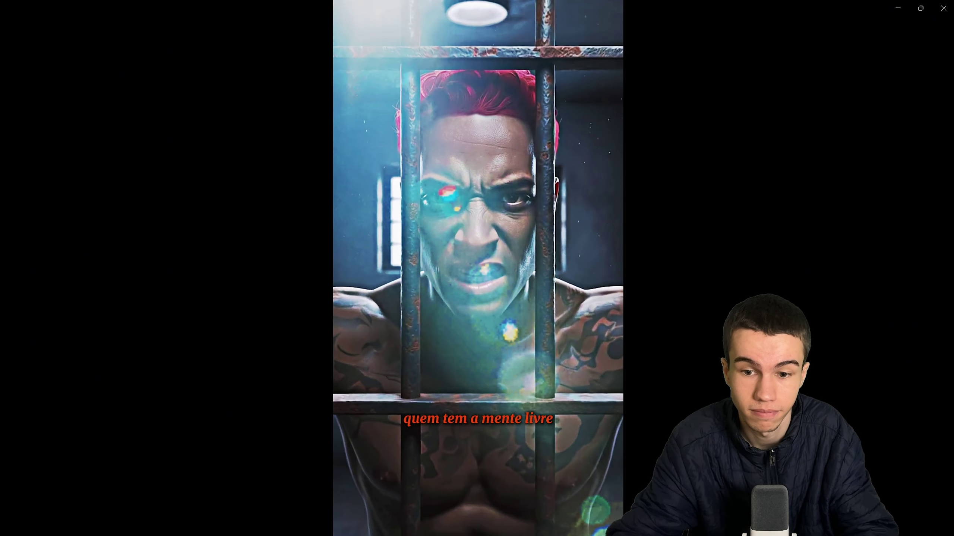
key("XF86AudioLowerVolume")
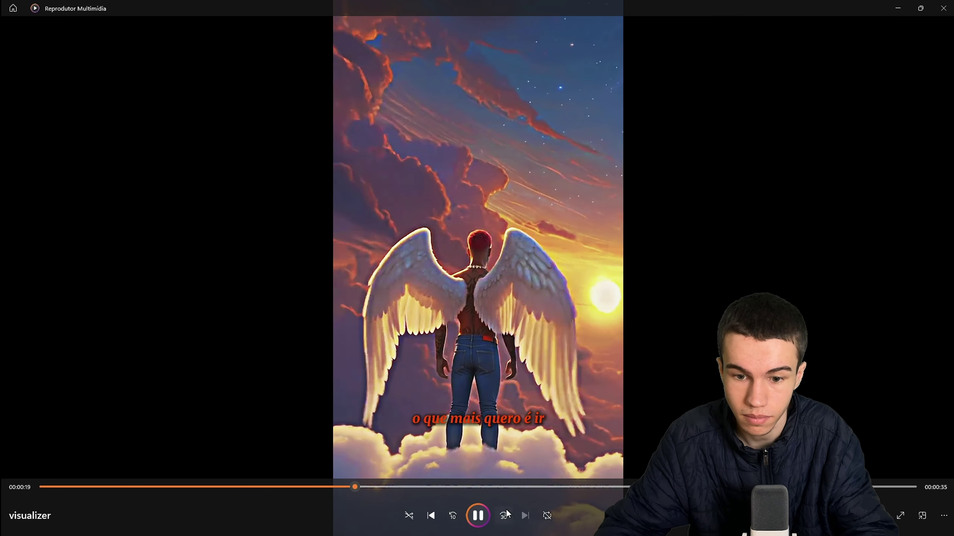
key("space")
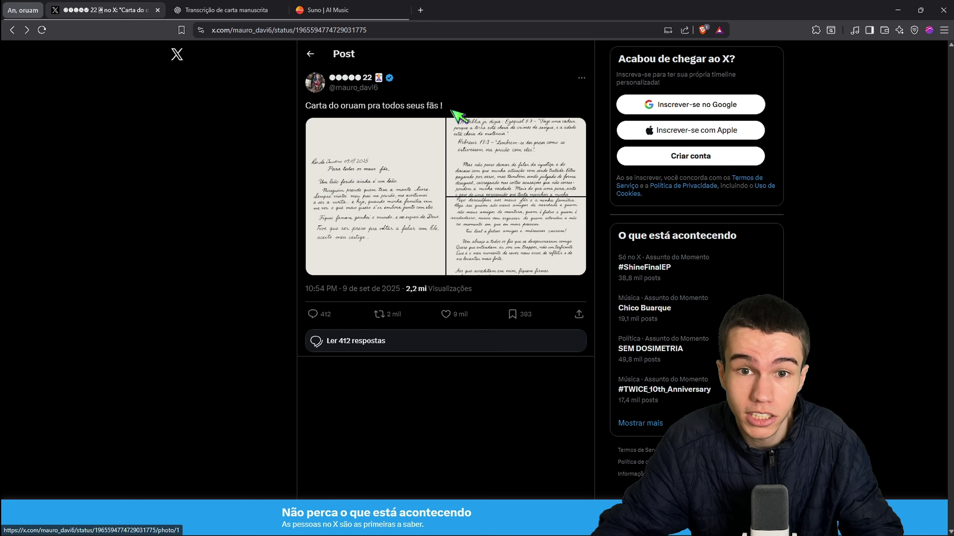
- Switch to the X post with Oruam's letter, view its first page enlarged, and close the photo
left_click_drag(443, 106, 313, 106)
left_click(323, 111)
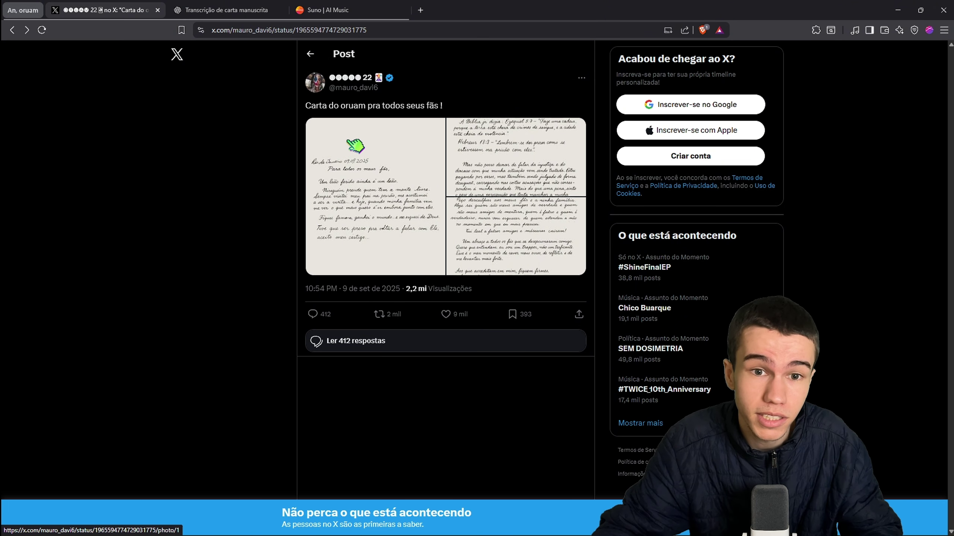
left_click(241, 9)
left_click(139, 10)
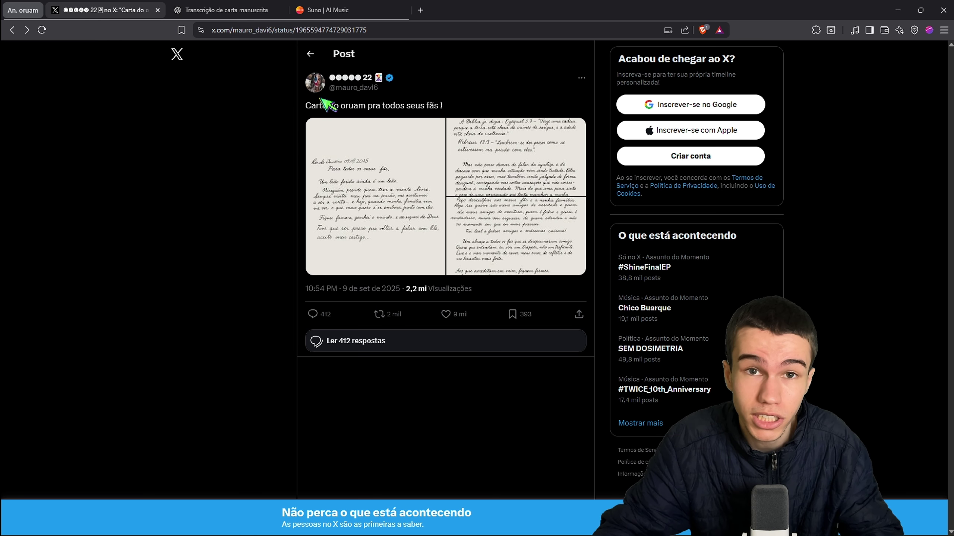
key("ctrl+3")
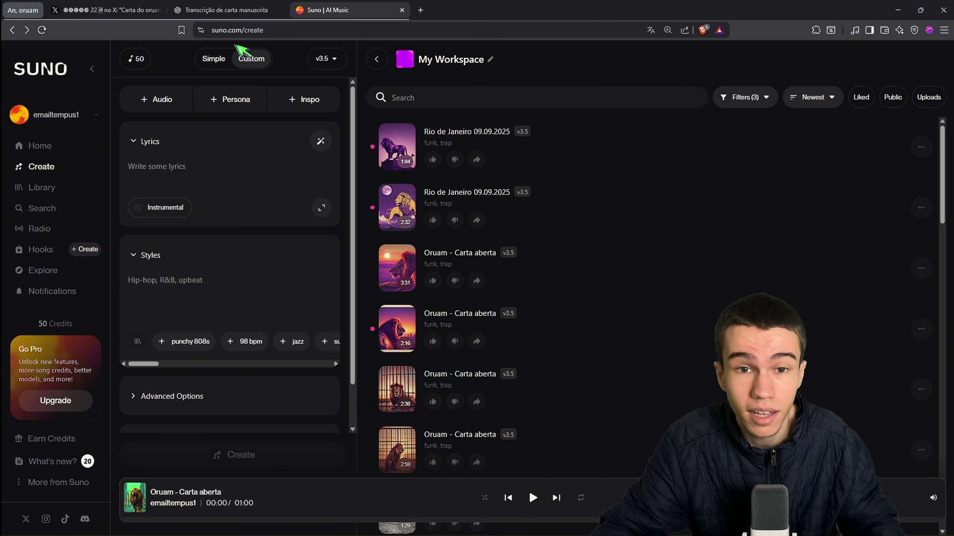
key("ctrl+1")
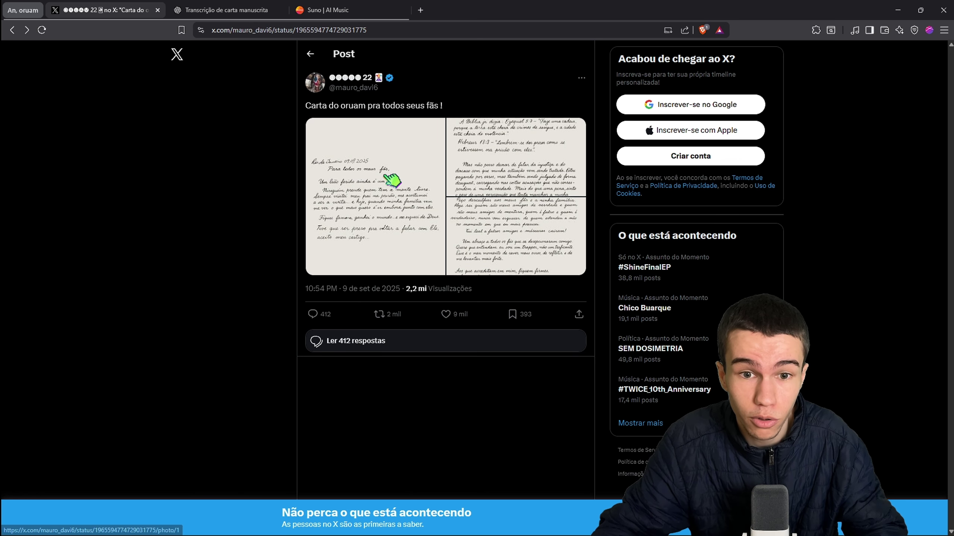
left_click(398, 203)
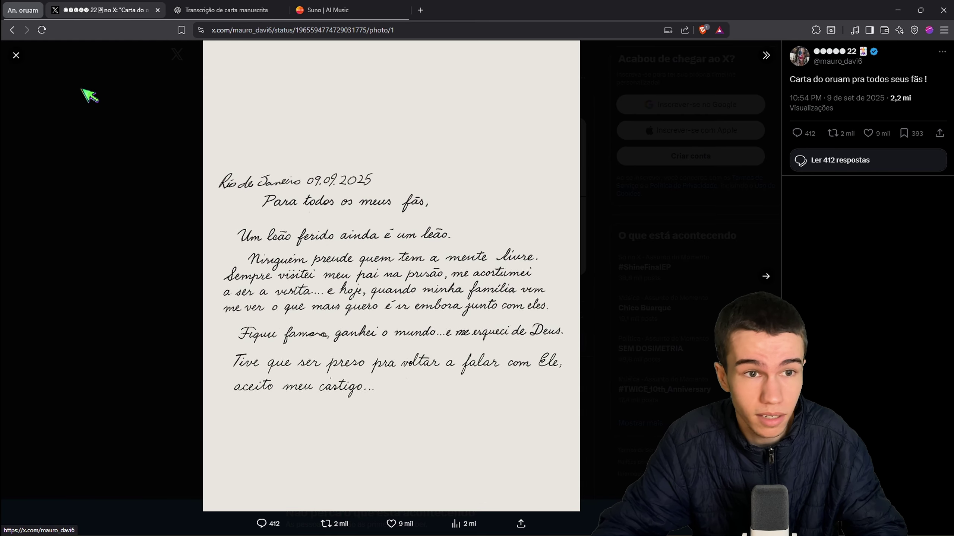
left_click(15, 55)
- Switch to ChatGPT and review its transcription of the letter's third page against the uploaded photo
key("ctrl+2")
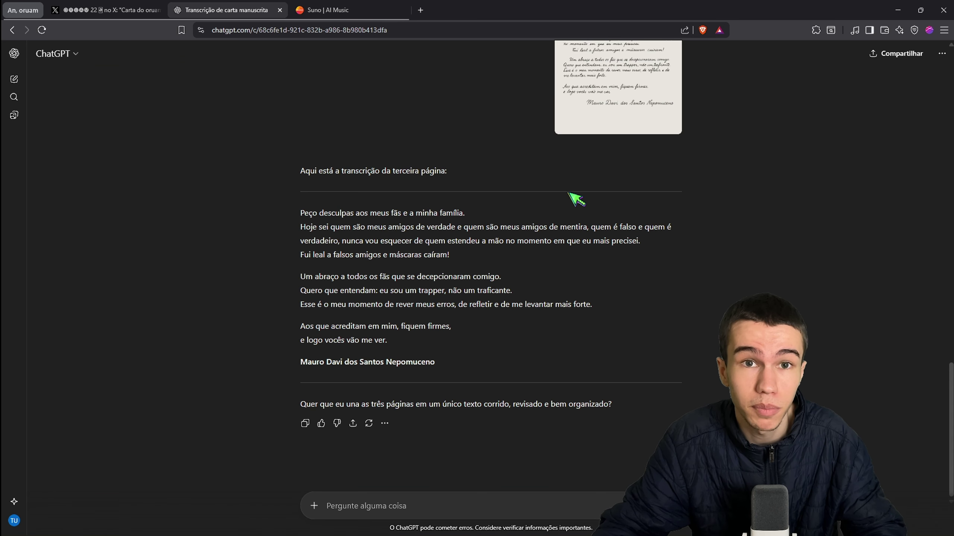
scroll(582, 196, "up", 3)
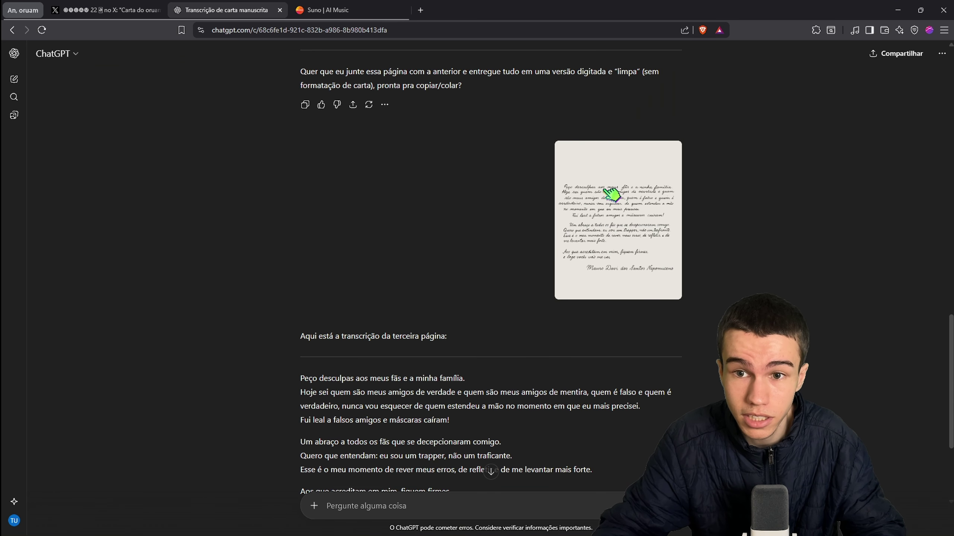
scroll(624, 207, "down", 2)
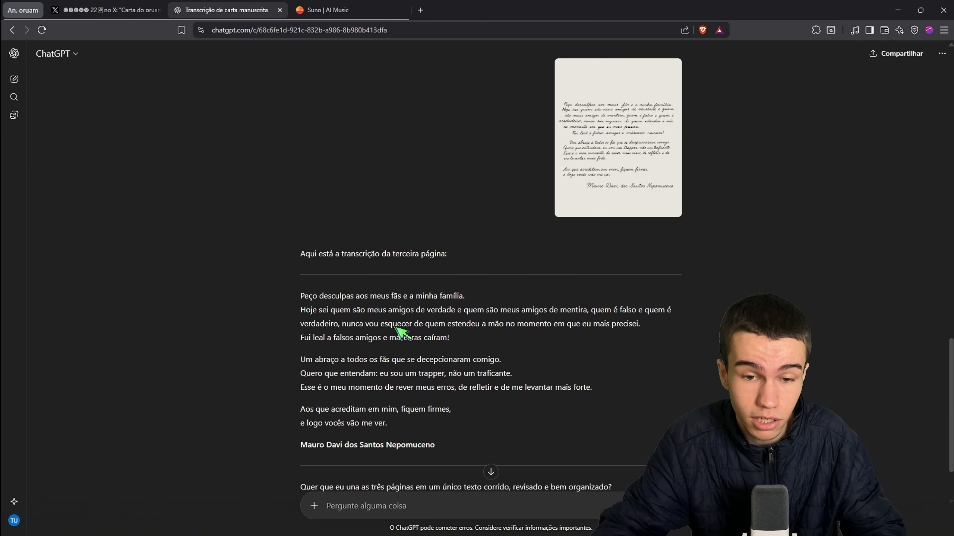
scroll(398, 330, "down", 2)
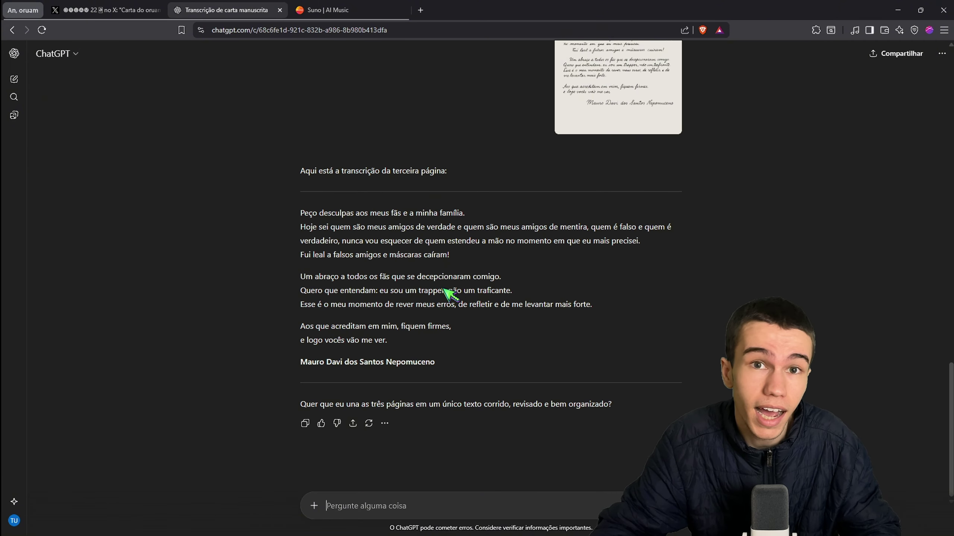
scroll(504, 278, "up", 5)
scroll(505, 283, "down", 5)
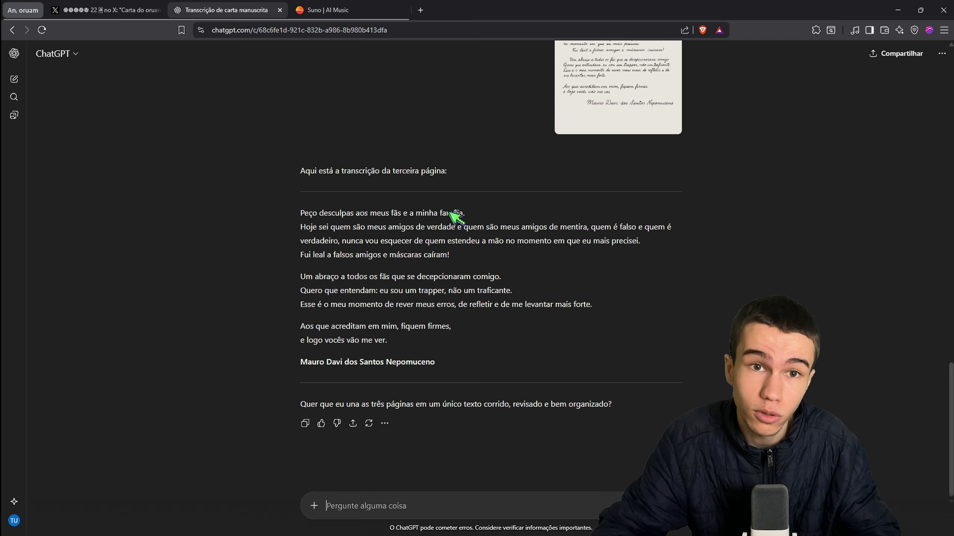
- Switch to Suno, open the song creation page, and compare Simple mode before choosing Custom mode
left_click(364, 15)
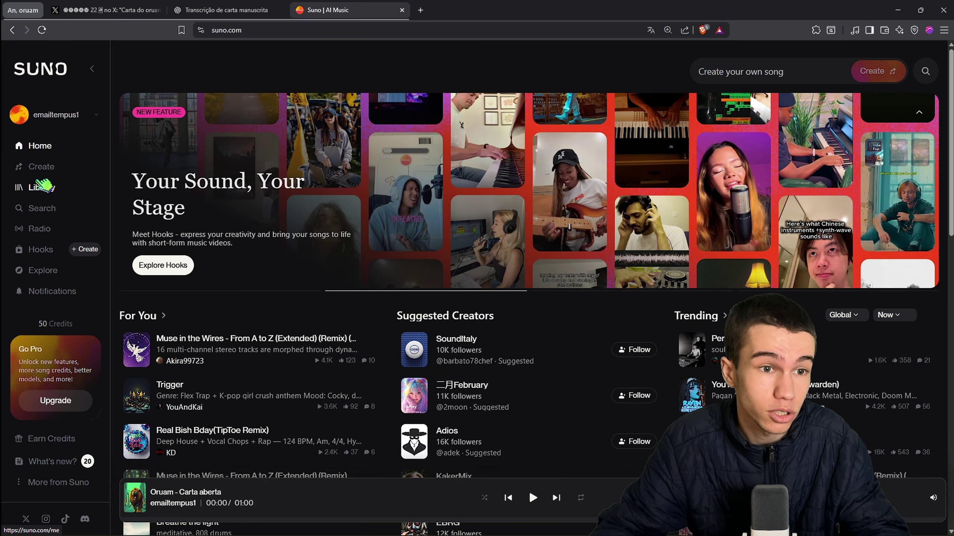
left_click(41, 167)
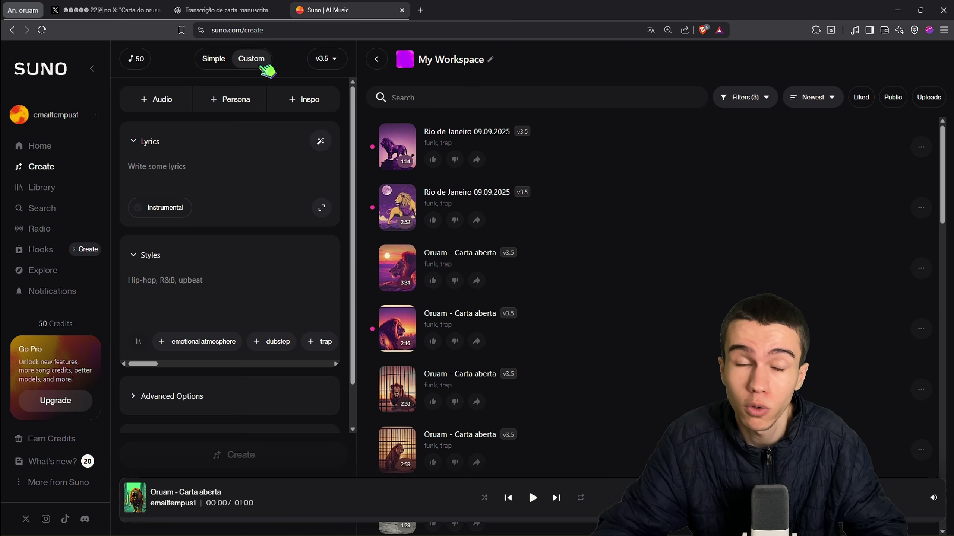
left_click(228, 60)
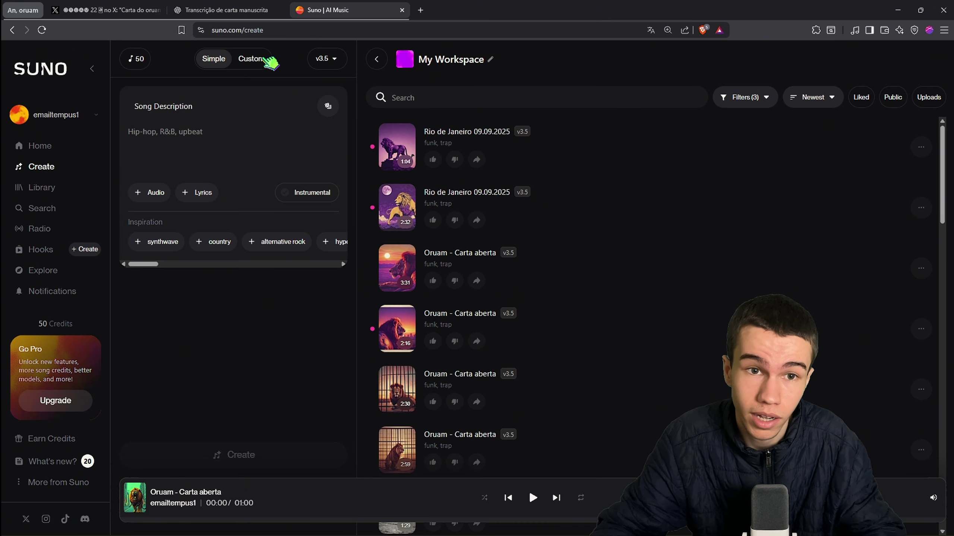
left_click(252, 59)
type("wdwd")
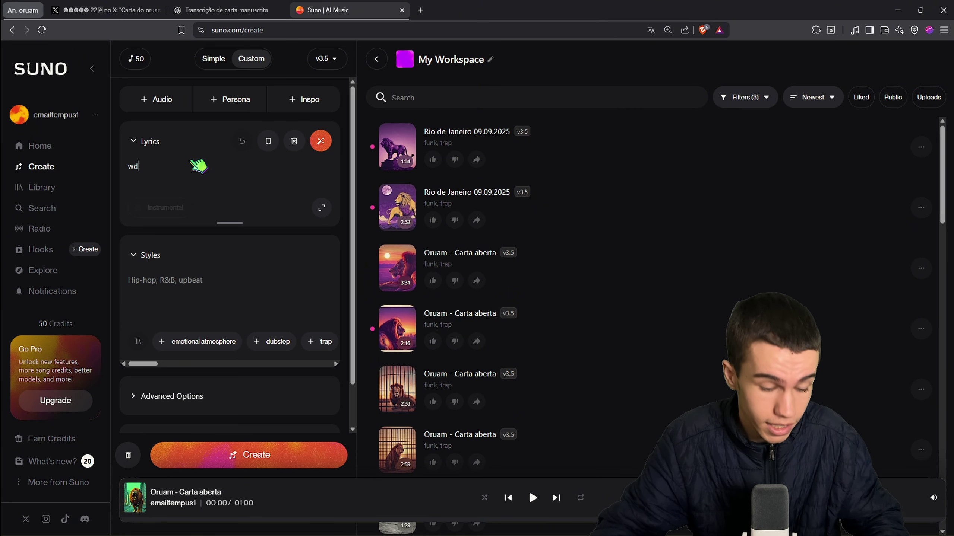
key("BackSpace")
key("BackSpace")
key("BackSpace")
key("BackSpace")
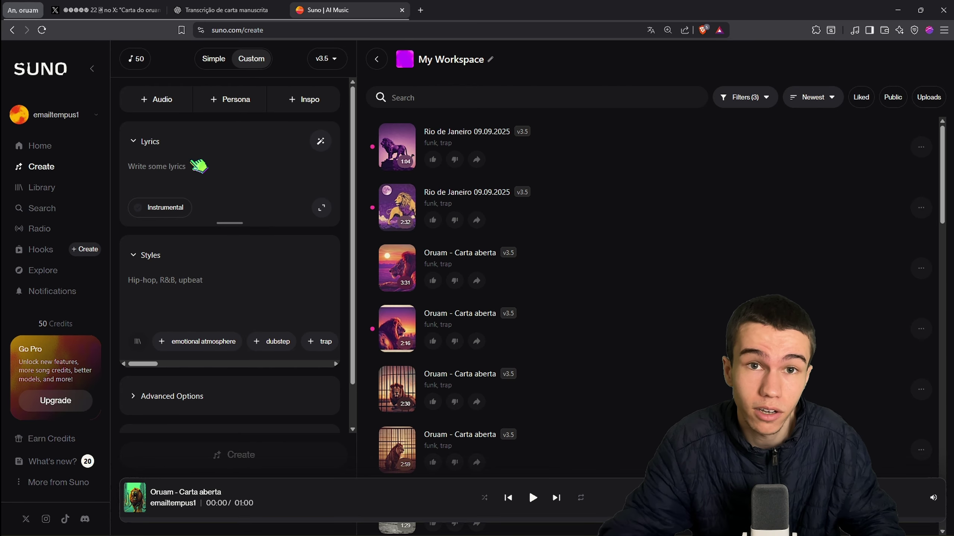
- Try the suggested styles punk, hip hop and dynamics, and clear the Styles text
scroll(227, 258, "down", 1)
left_click(227, 258)
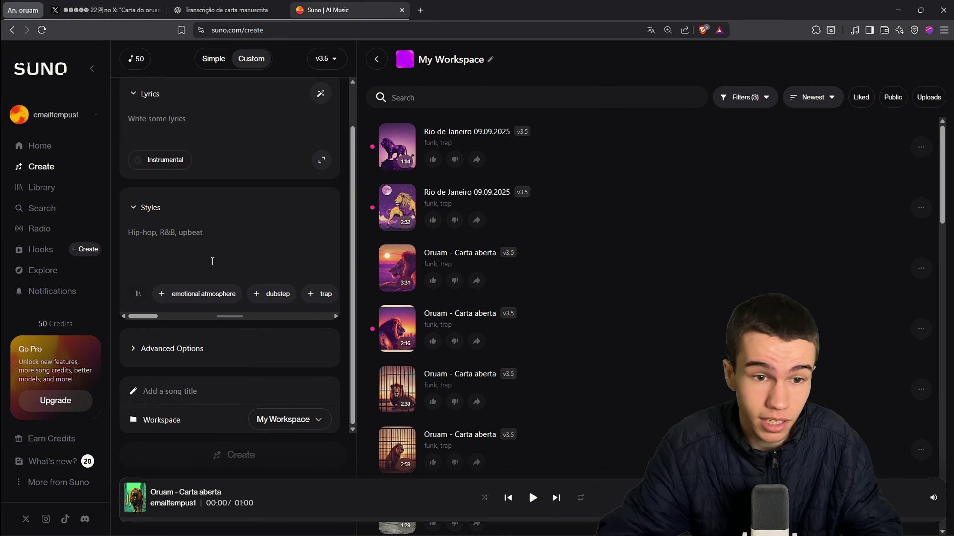
left_click_drag(150, 317, 174, 301)
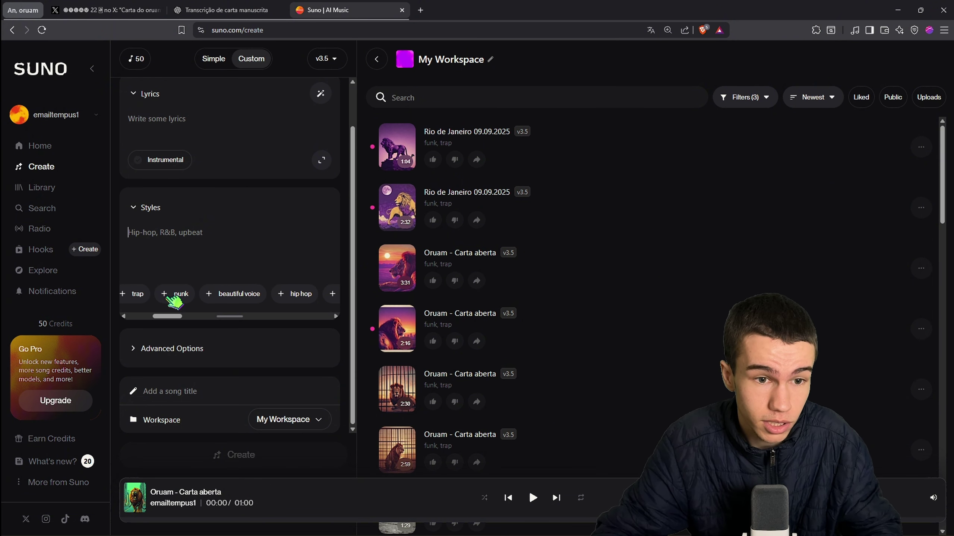
left_click(176, 295)
left_click(263, 295)
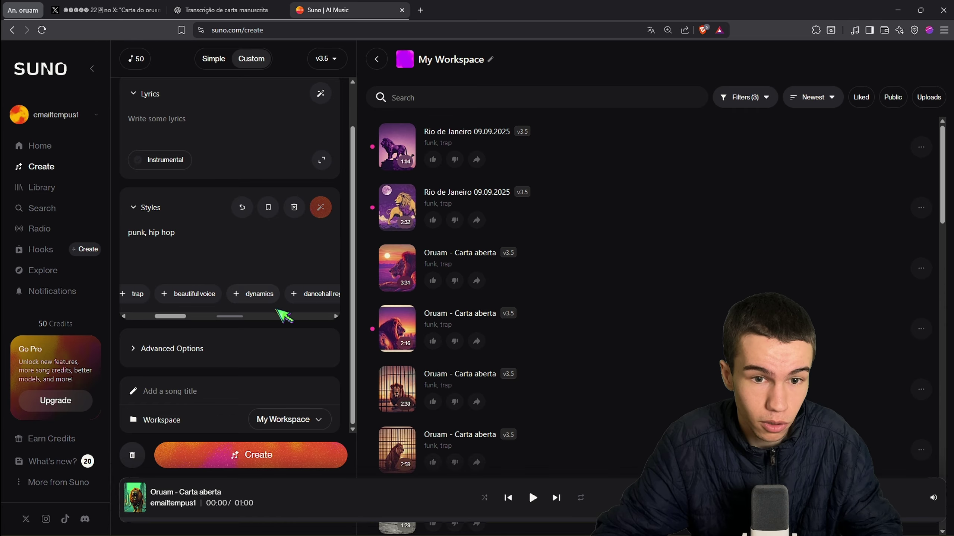
key("ctrl+a")
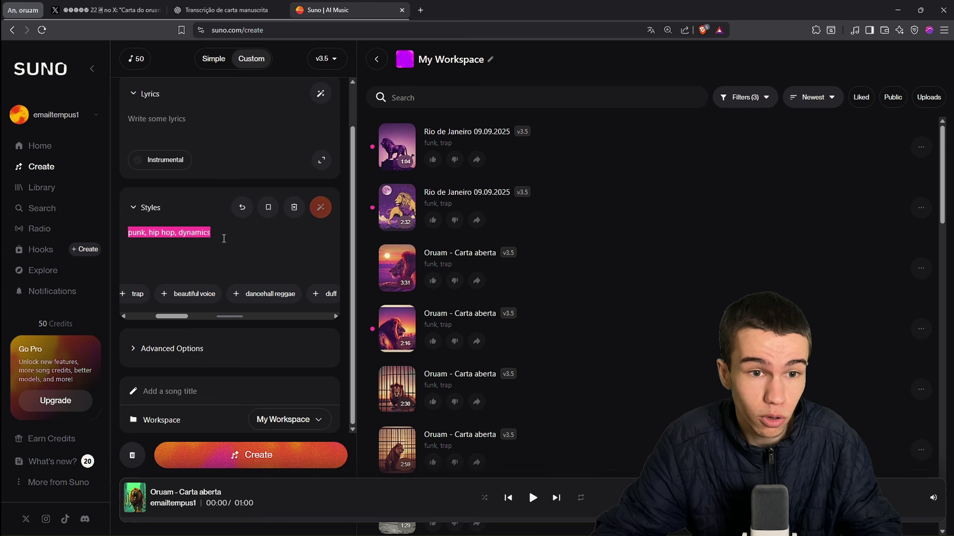
key("BackSpace")
type("a")
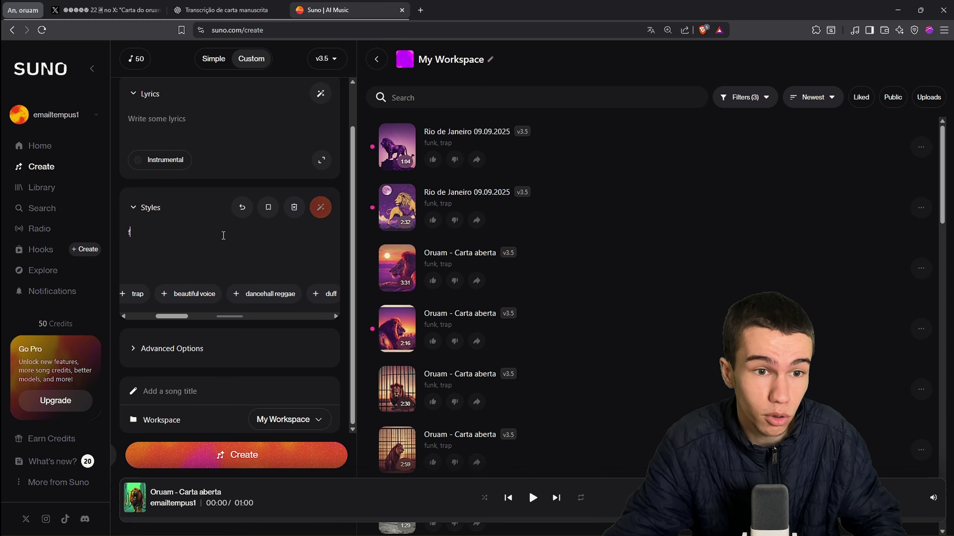
key("BackSpace")
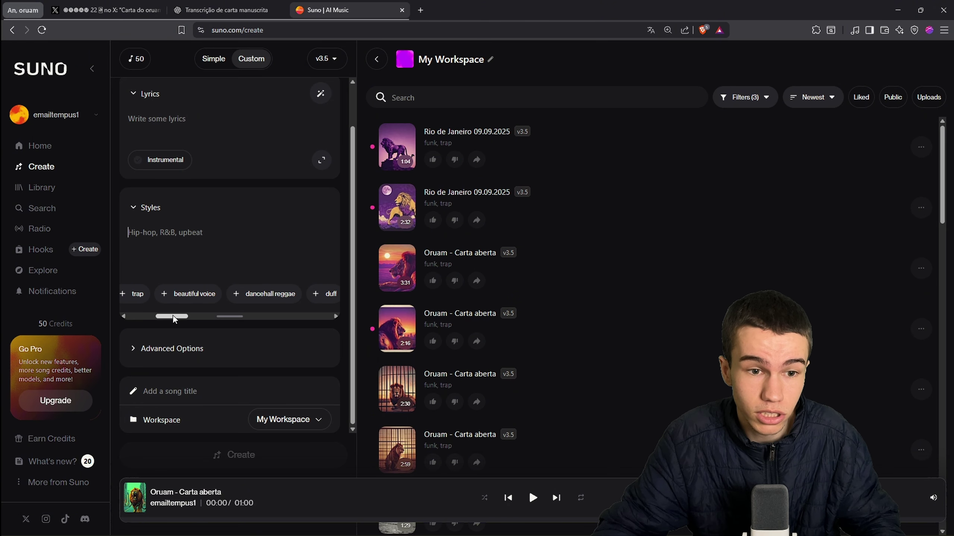
- Look through the suggested styles and set the song's styles to "trap, funk"
left_click_drag(173, 316, 201, 320)
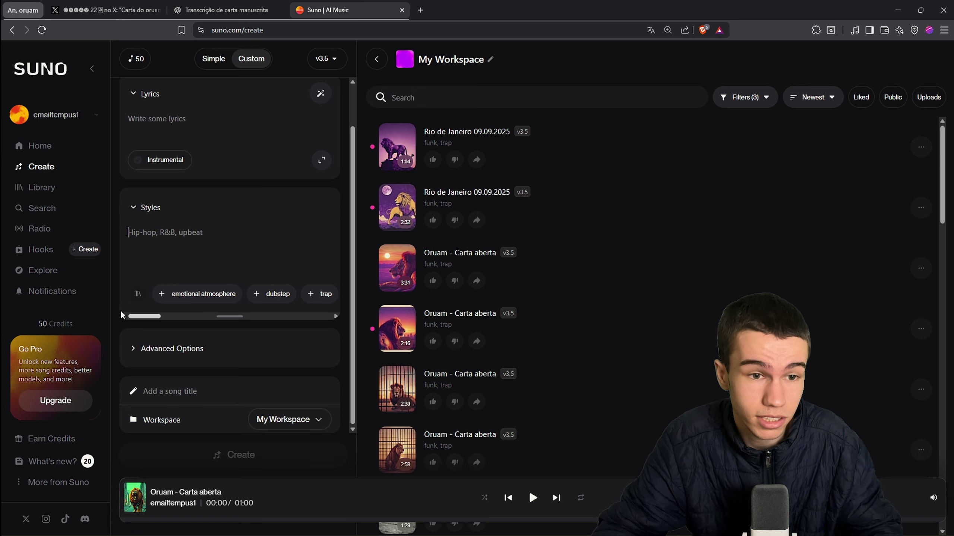
type("tr")
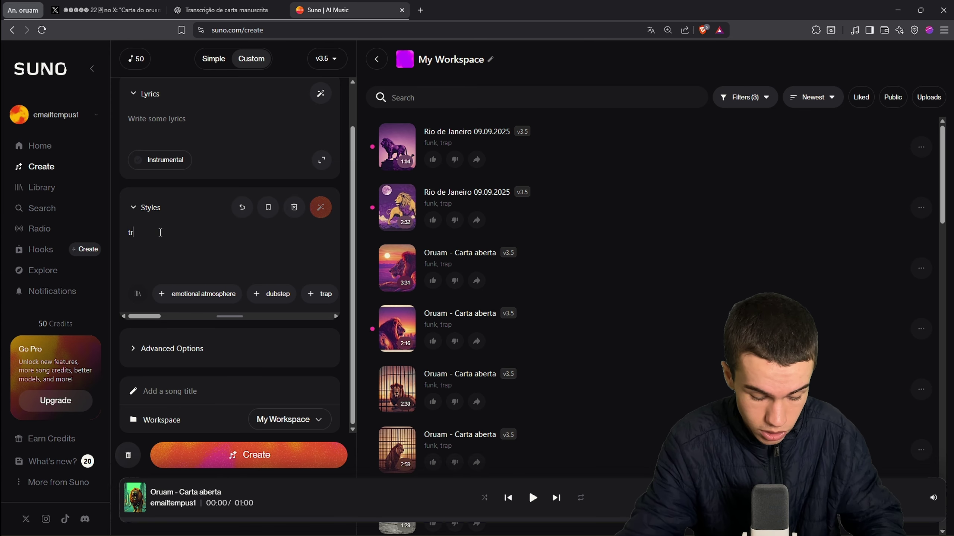
type("ap, funk")
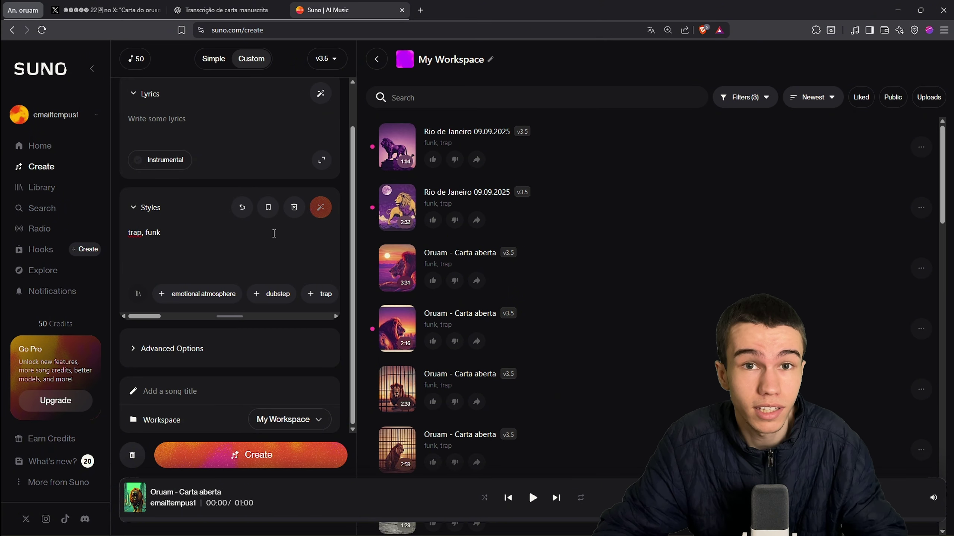
scroll(225, 218, "up", 2)
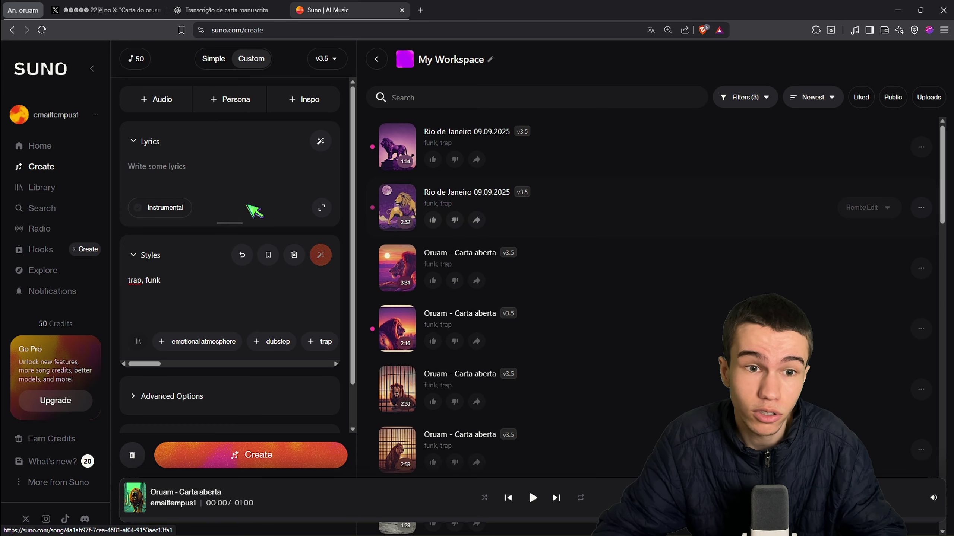
left_click(154, 166)
type("091")
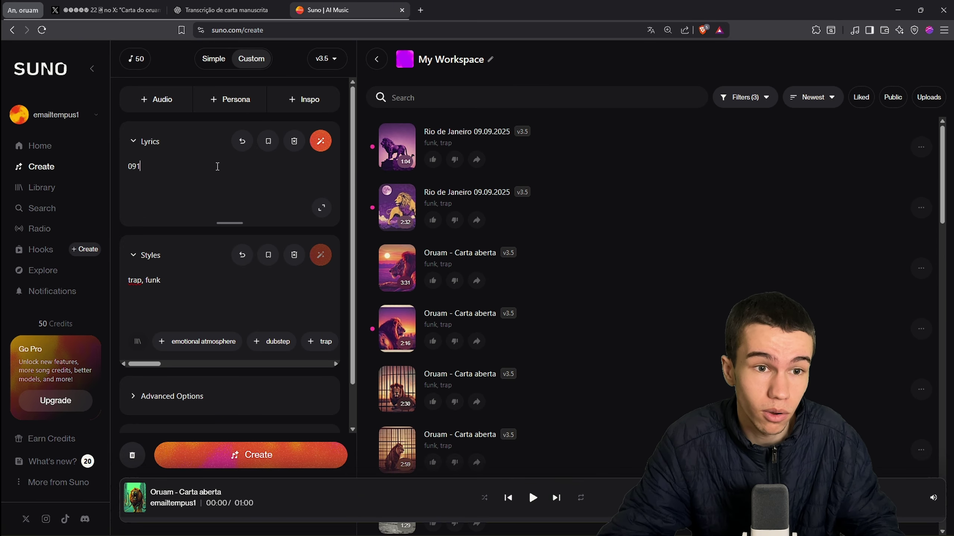
key("BackSpace")
key("BackSpace")
key("BackSpace")
- Find the first page's transcription in the ChatGPT conversation and highlight its place-and-date heading
left_click(225, 9)
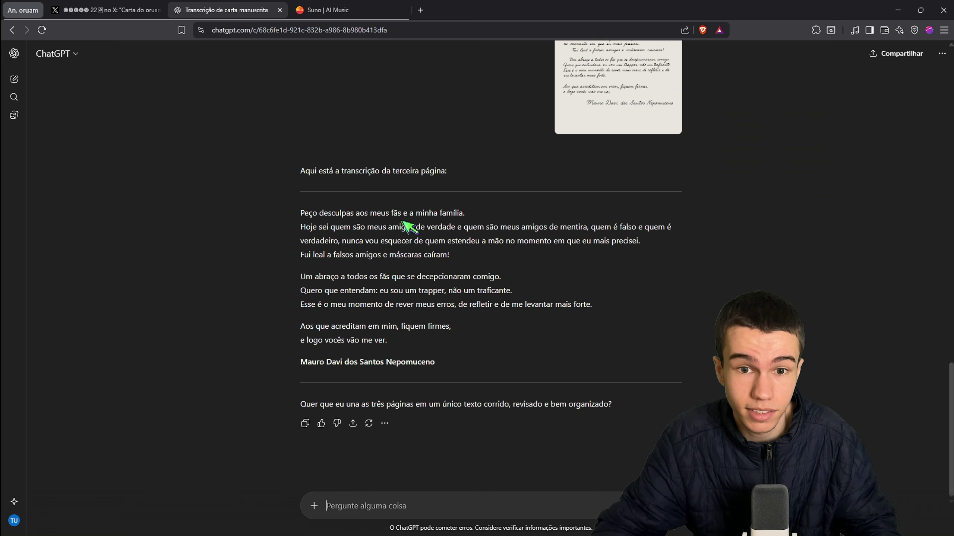
scroll(428, 261, "up", 20)
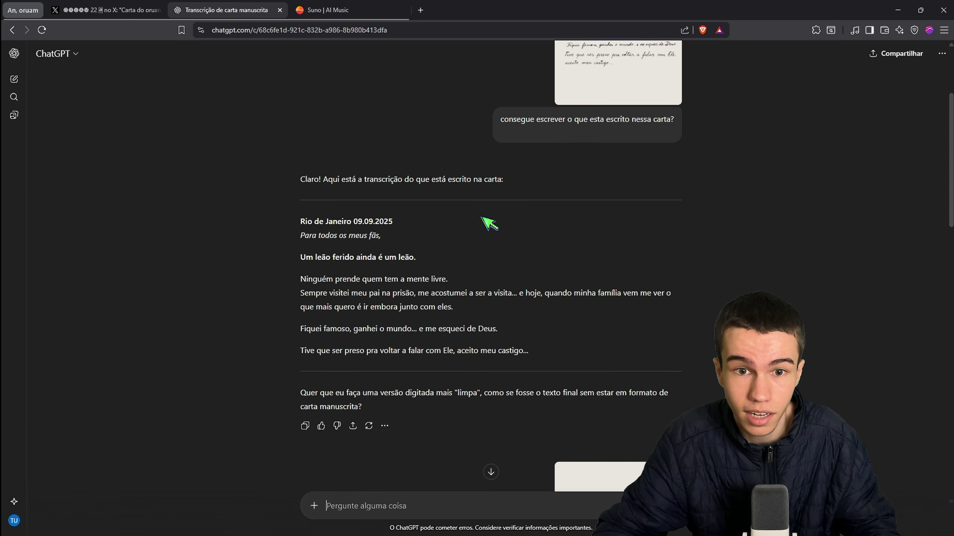
left_click_drag(354, 208, 394, 209)
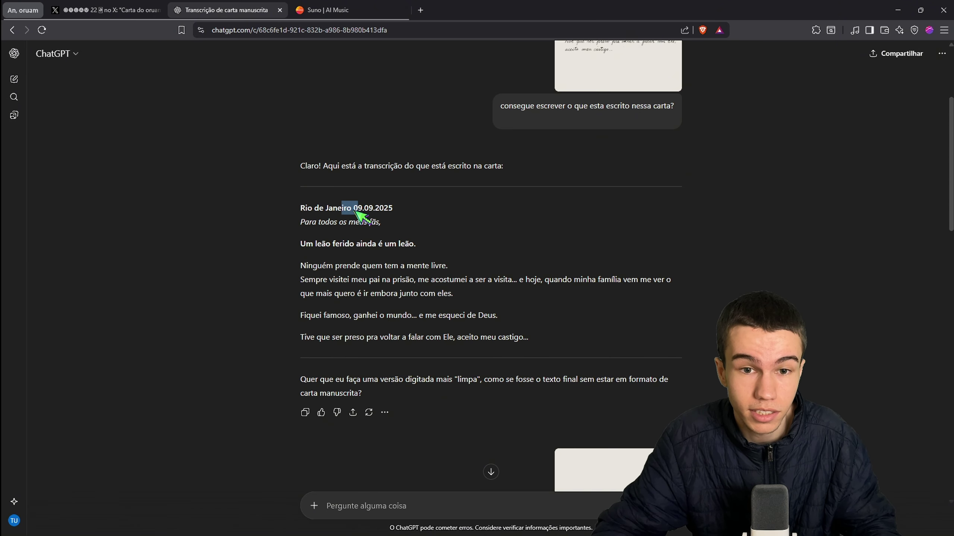
- Return to Suno and expand the song's Advanced Options
left_click(337, 11)
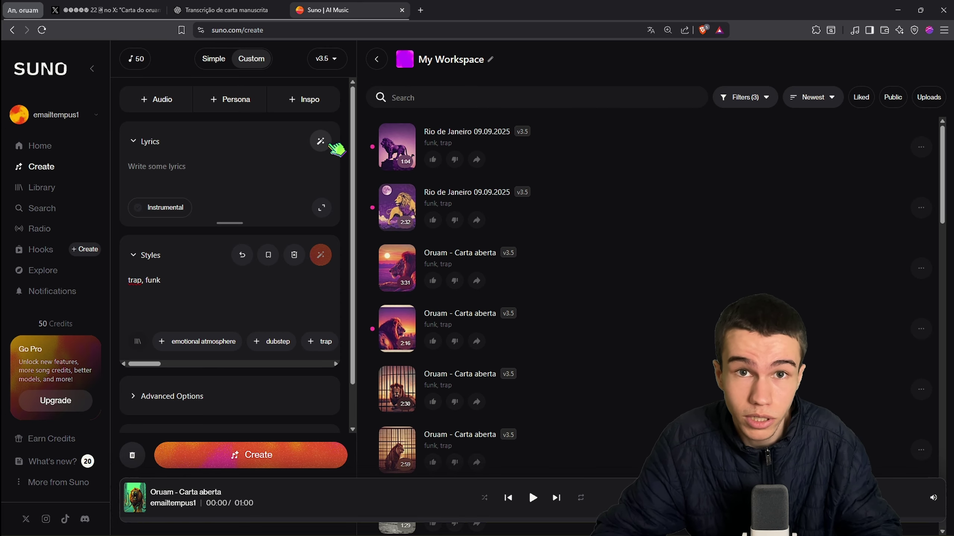
scroll(240, 263, "down", 3)
left_click(225, 261)
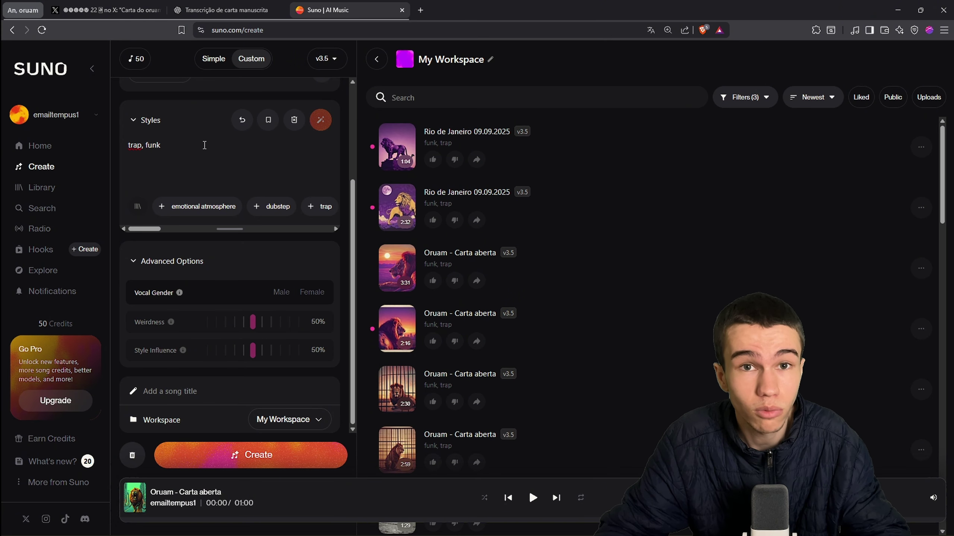
- Find a v4.5+ Preview version of "Oruam - Carta aberta" in the workspace and play a few seconds of it
scroll(537, 250, "down", 10)
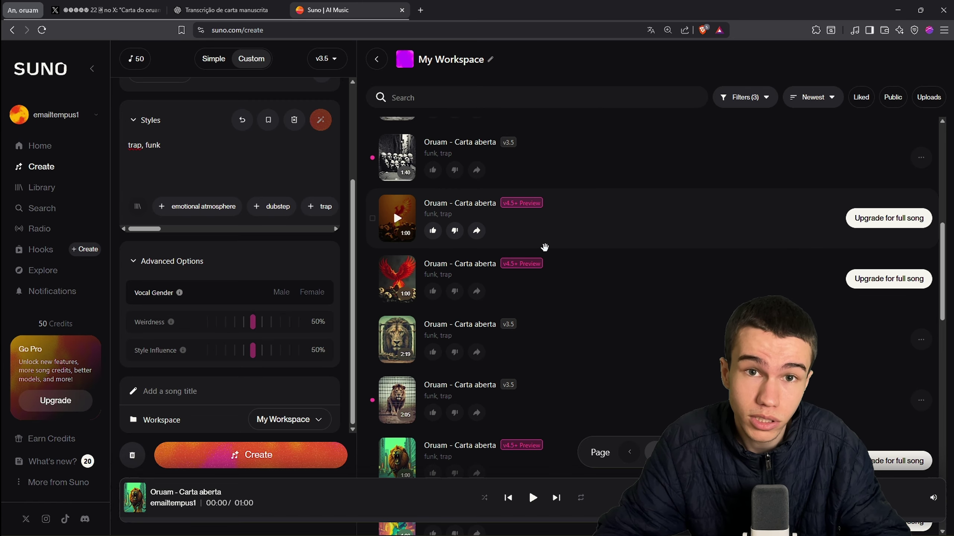
scroll(556, 297, "down", 5)
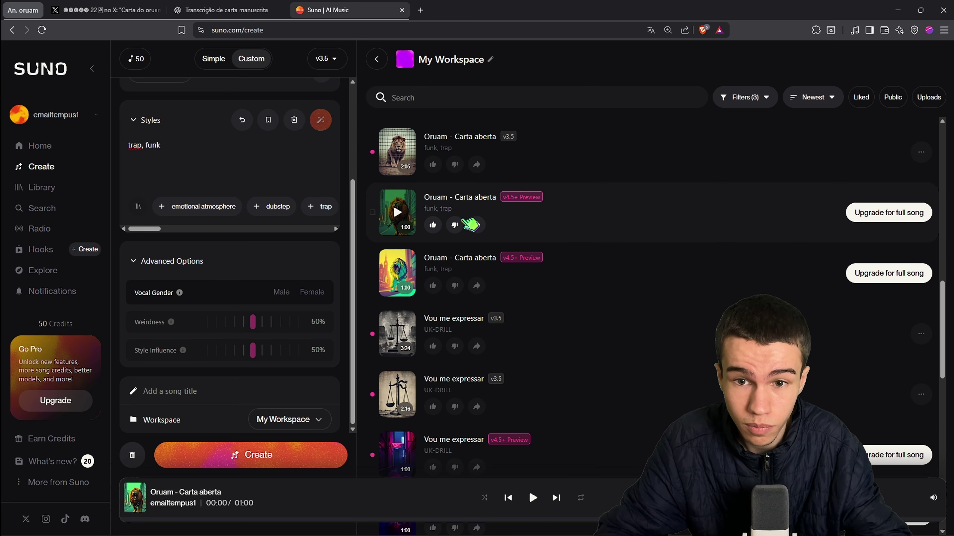
left_click(406, 221)
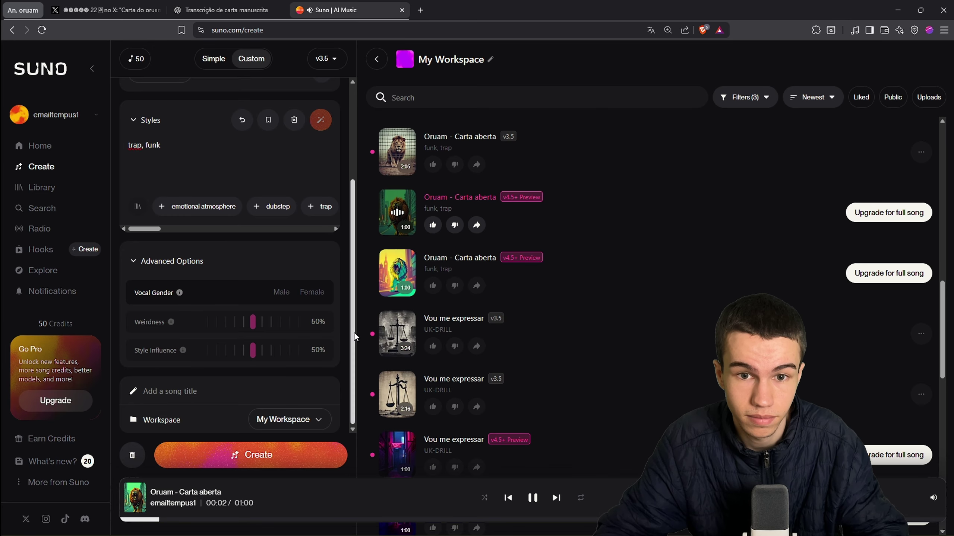
left_click(397, 214)
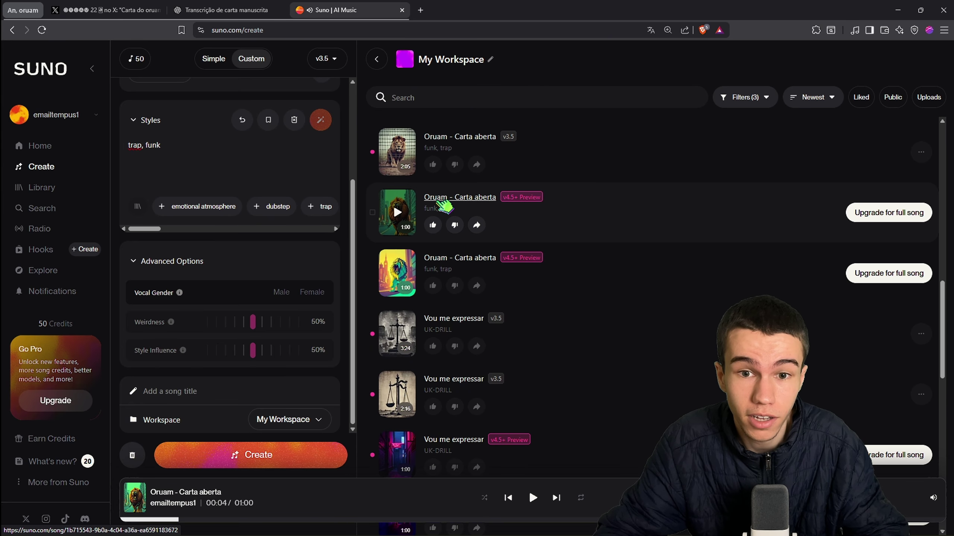
- Open that song's page and examine how its lyrics are laid out, including the place-and-date heading
left_click(443, 203)
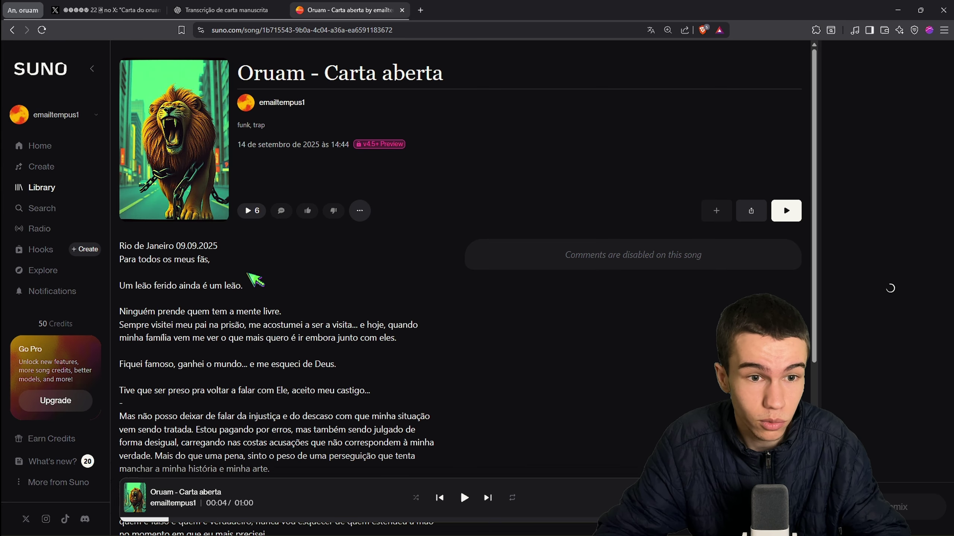
scroll(256, 280, "down", 3)
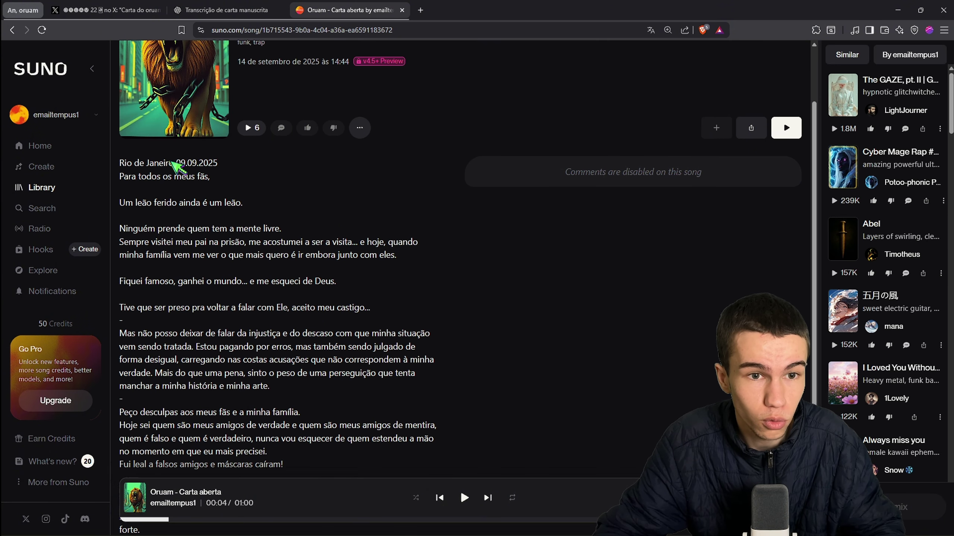
mouse_move(173, 163)
left_mouse_down()
mouse_move(225, 170)
mouse_move(182, 166)
left_mouse_up()
left_click(226, 174)
left_click(193, 175)
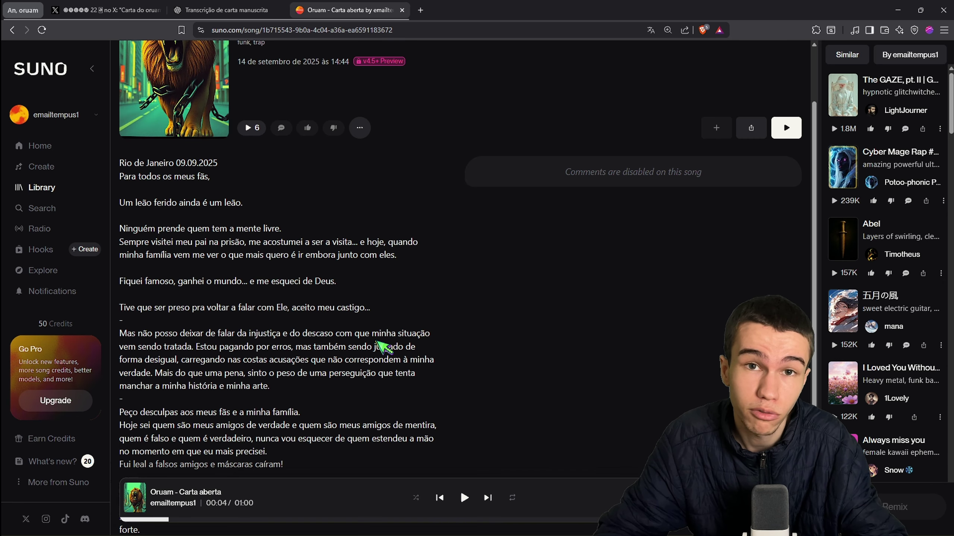
- Return to the workspace, check the download formats for the newest "Rio de Janeiro 09.09.2025" song, and find the v4.5+ Preview versions
key("alt+Left")
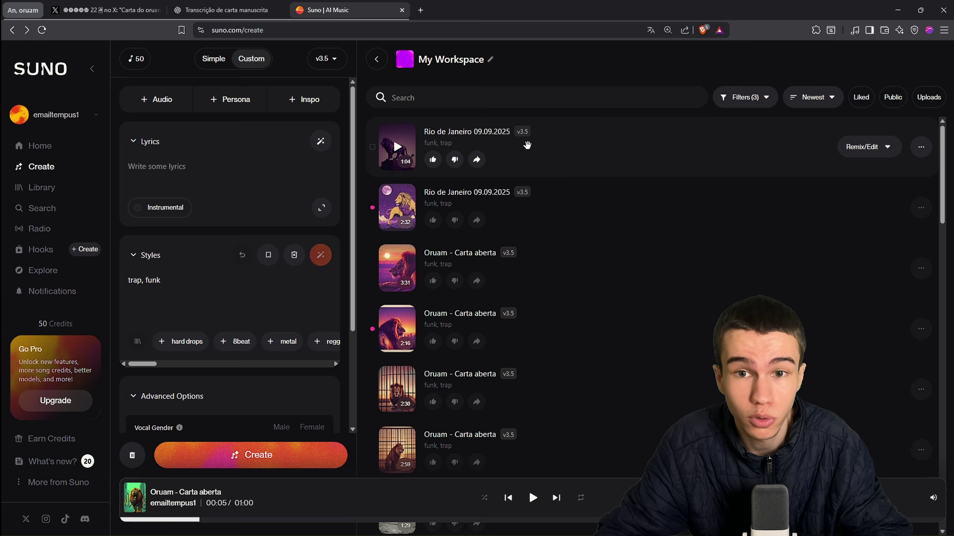
left_click(921, 146)
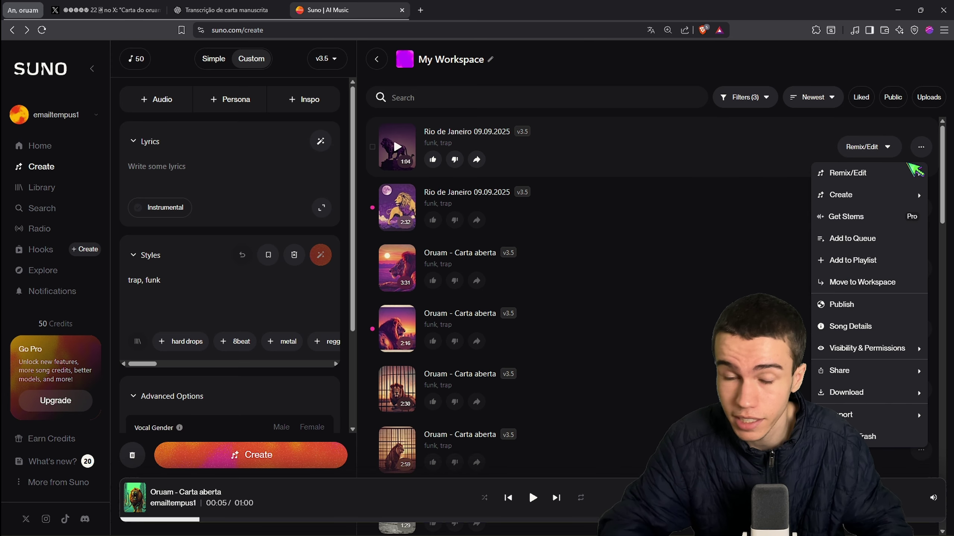
mouse_move(854, 402)
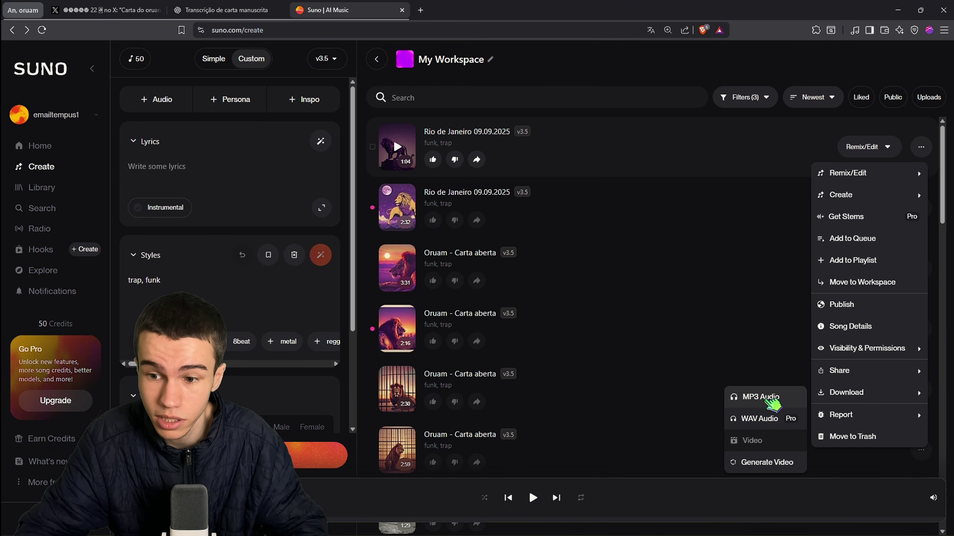
left_click(694, 151)
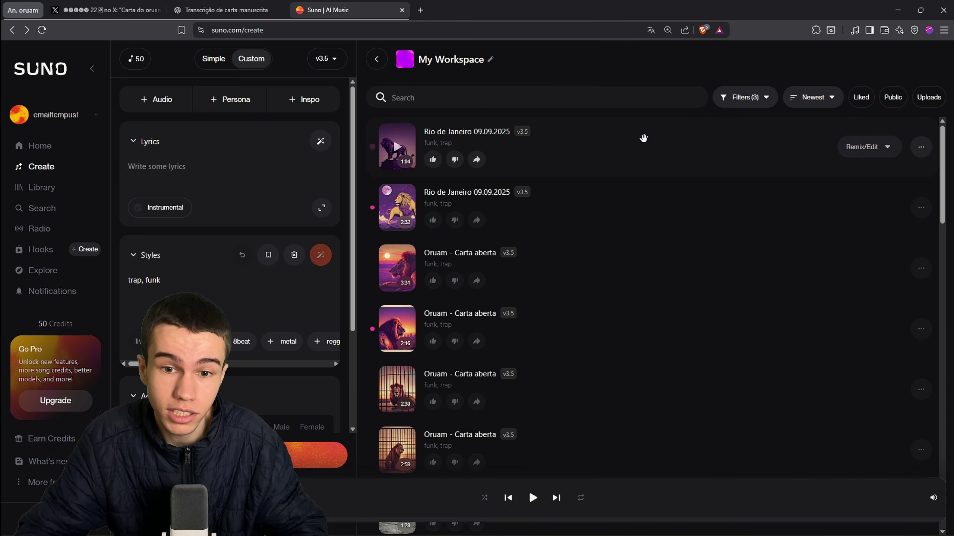
scroll(643, 137, "down", 8)
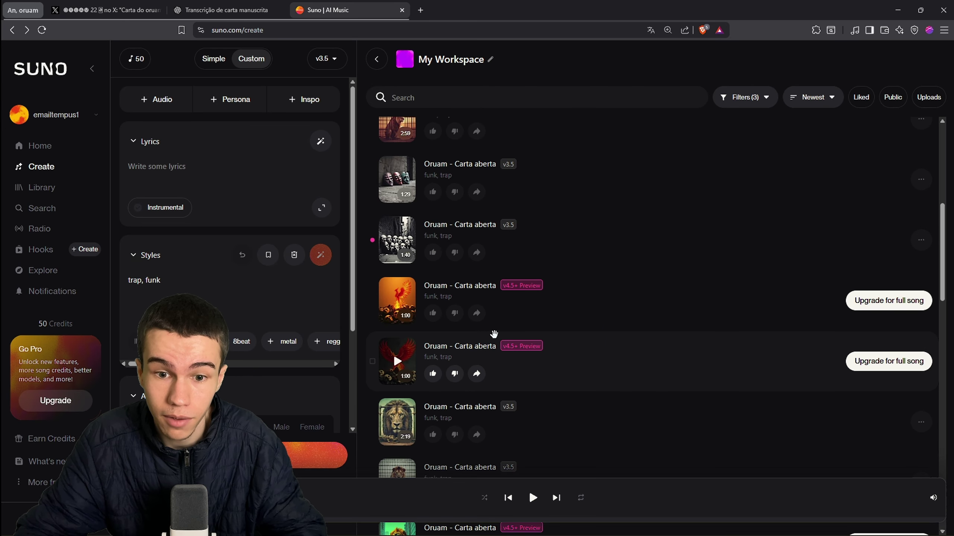
scroll(493, 334, "down", 6)
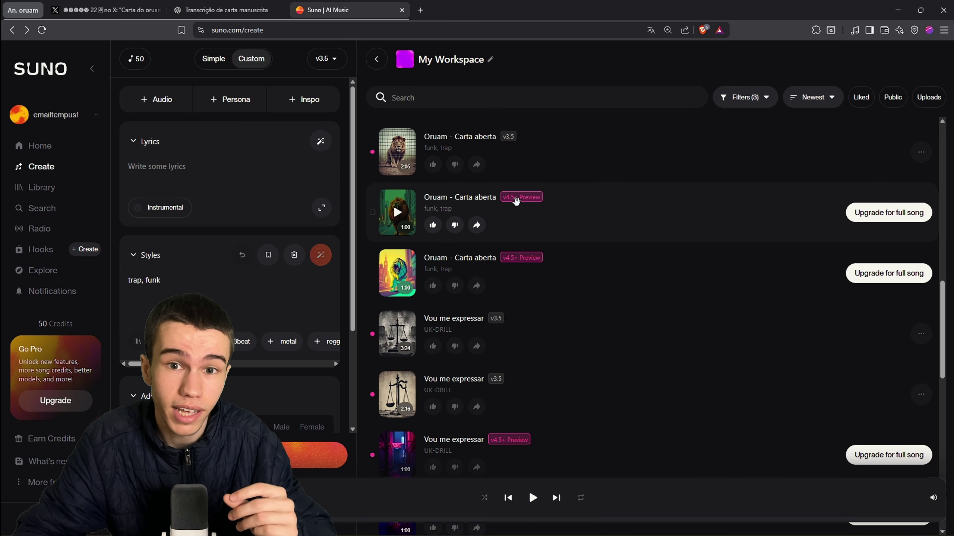
scroll(504, 231, "up", 2)
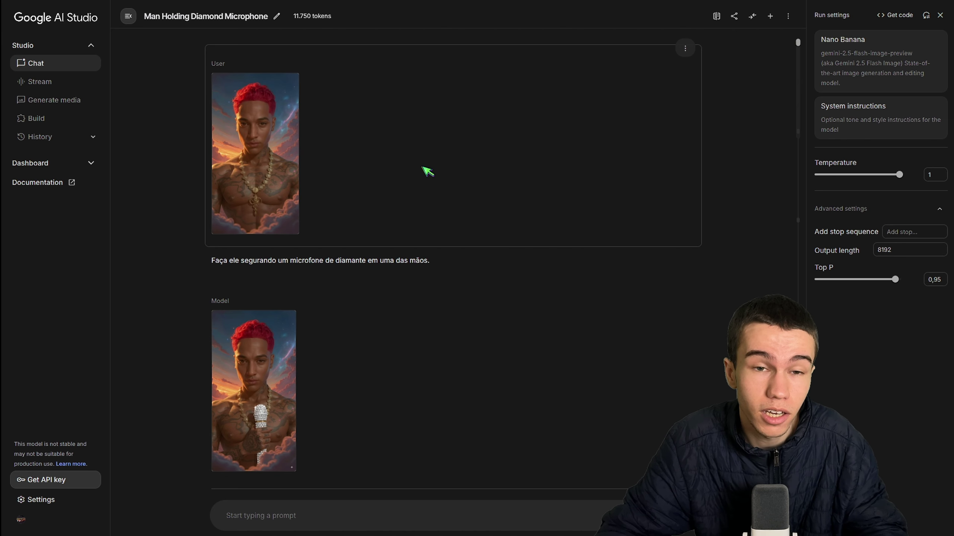
- Switch to the "Man Holding Diamond Microphone" chat in Google AI Studio and view the original portrait at full size
scroll(424, 169, "down", 15)
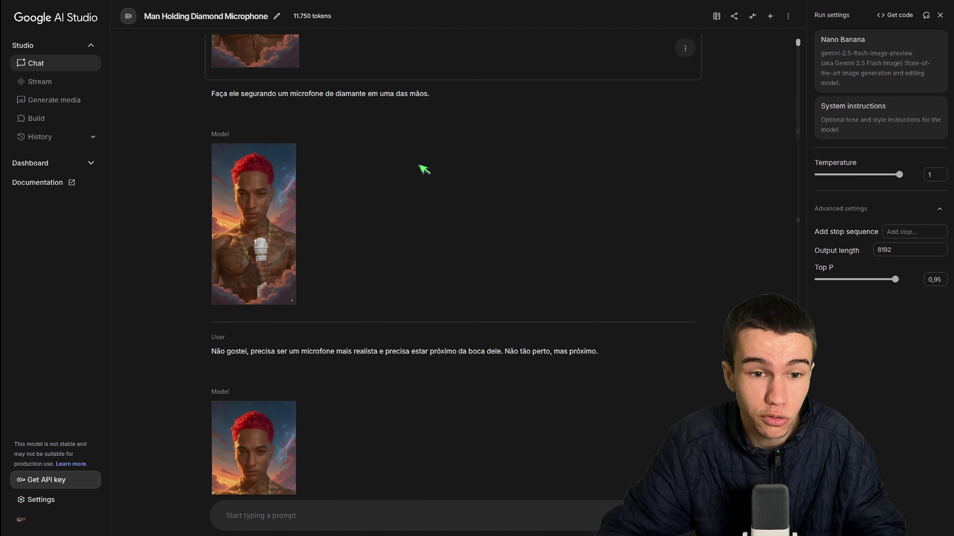
scroll(474, 171, "up", 8)
scroll(475, 171, "up", 5)
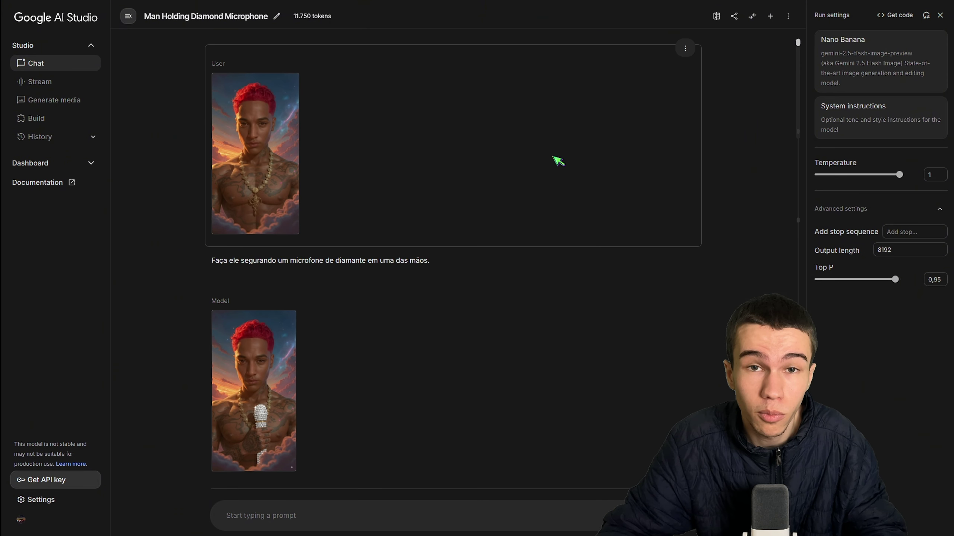
left_click(298, 150)
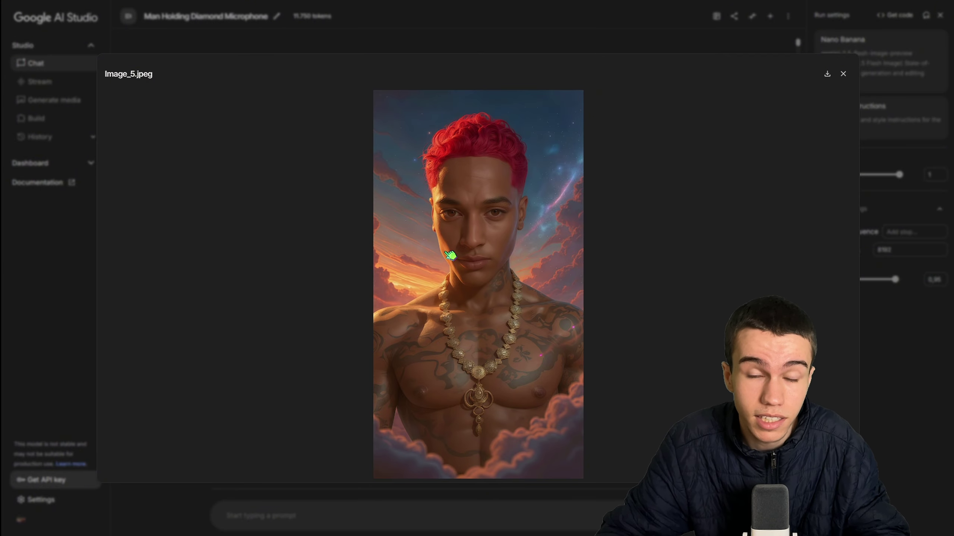
left_click(585, 199)
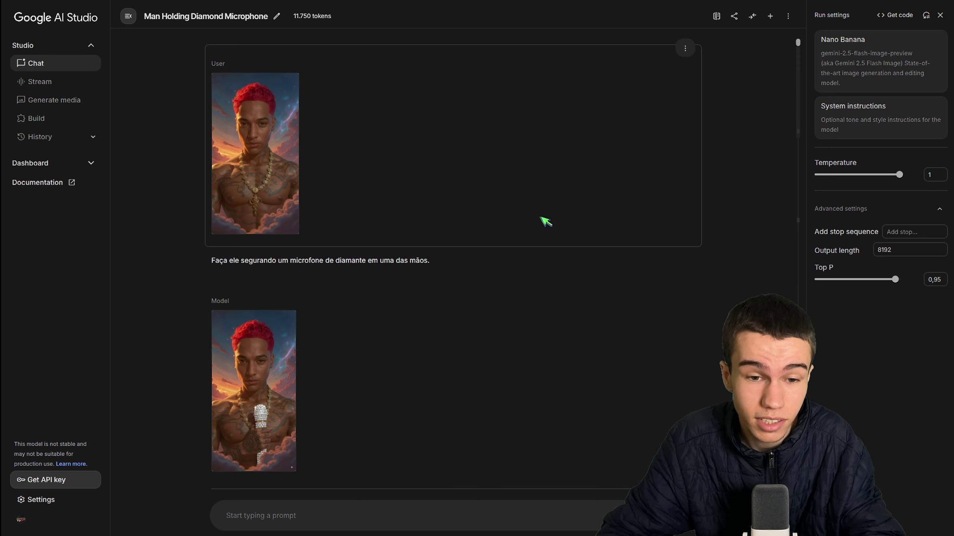
- View the first generated image of the man holding a diamond microphone at full size and close it
scroll(375, 260, "down", 6)
scroll(334, 260, "up", 4)
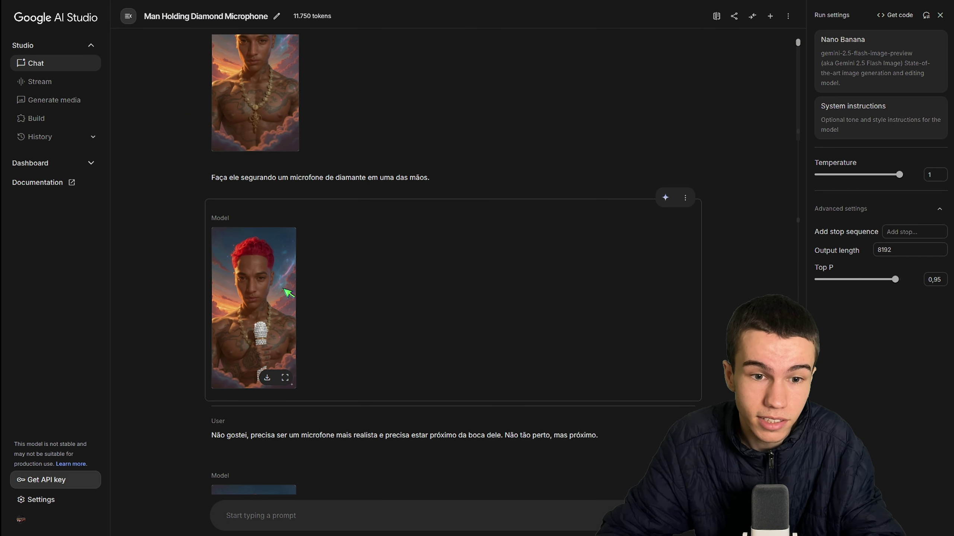
left_click(287, 292)
left_click(703, 206)
- Review the prompts and generated images that add angel wings, purple trousers and jeans to the man seen from behind
scroll(485, 258, "down", 10)
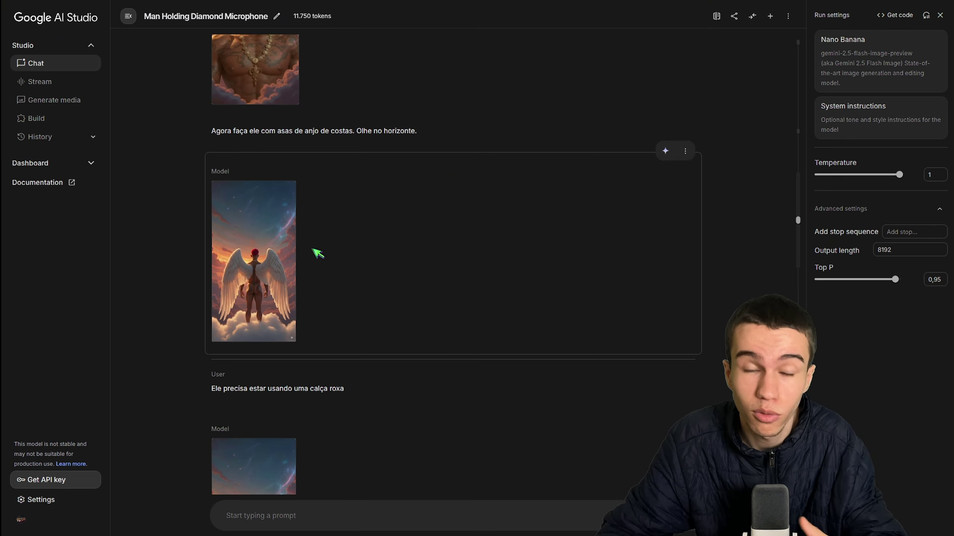
mouse_move(303, 260)
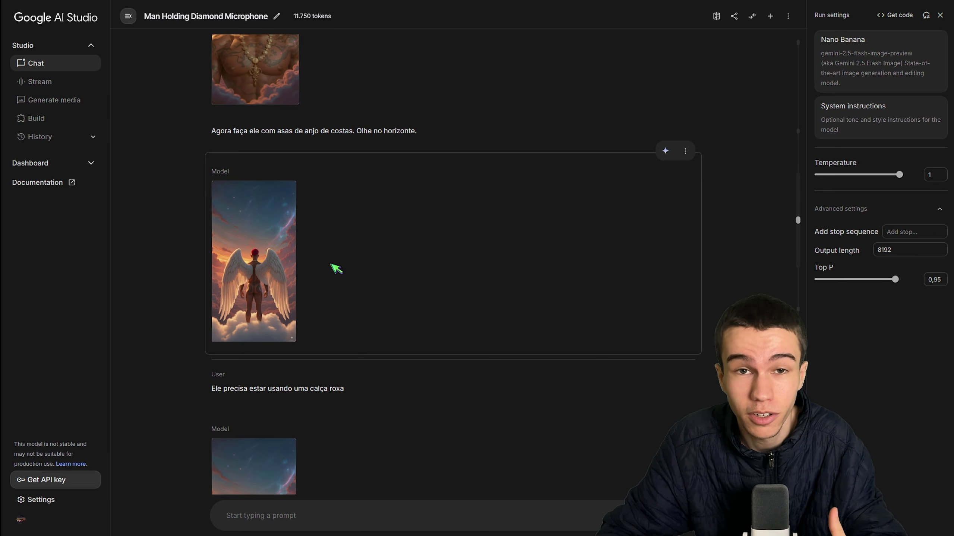
mouse_move(271, 305)
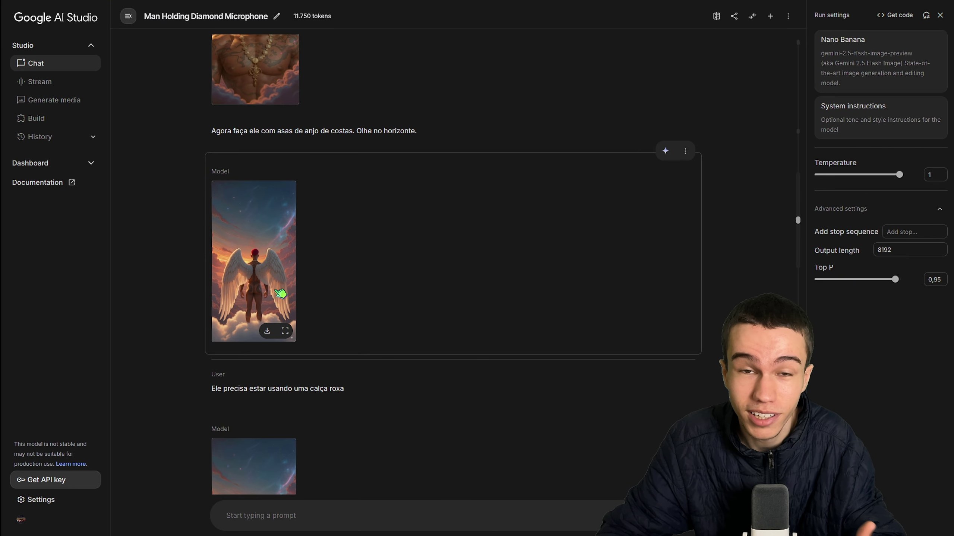
scroll(319, 275, "down", 5)
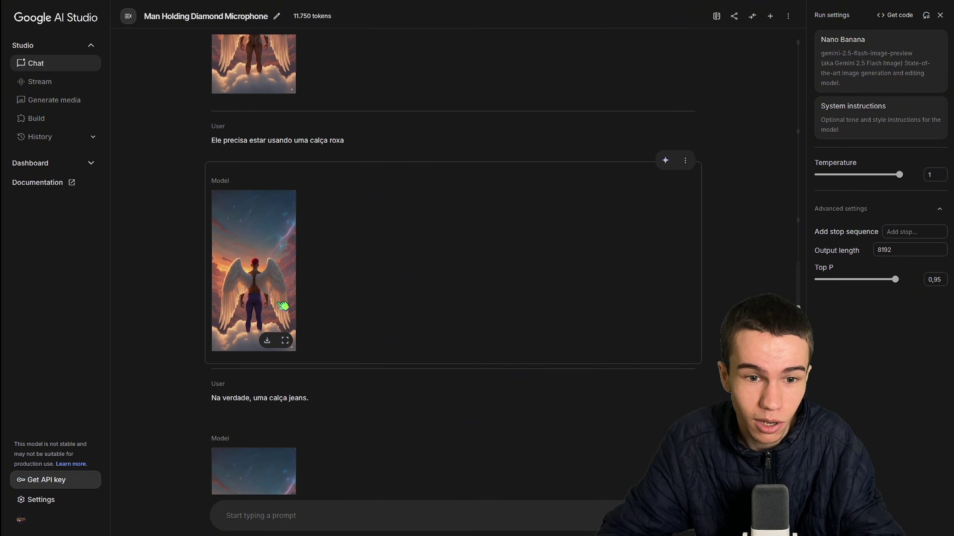
scroll(296, 286, "down", 7)
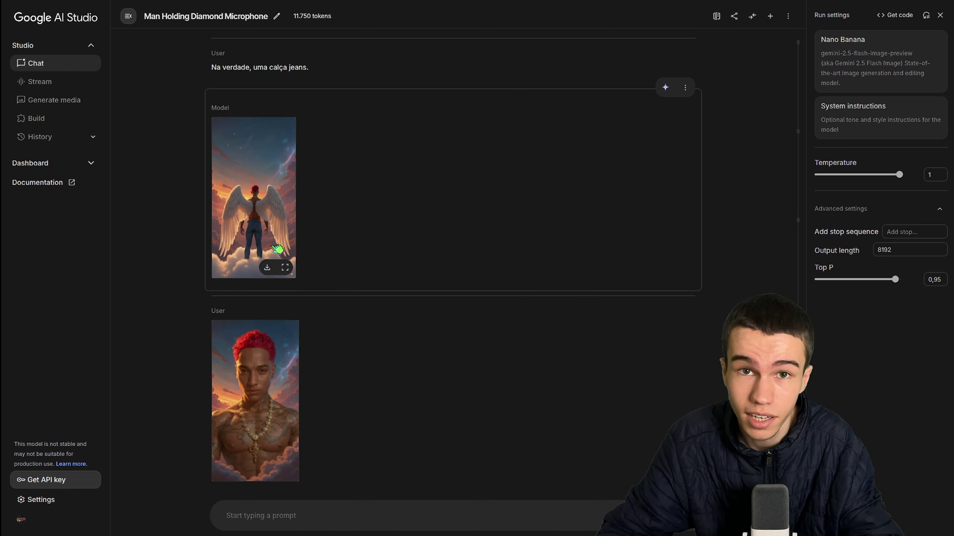
- View the generated image of the angry man behind prison bars at full size and close it
scroll(280, 251, "down", 5)
left_click(285, 462)
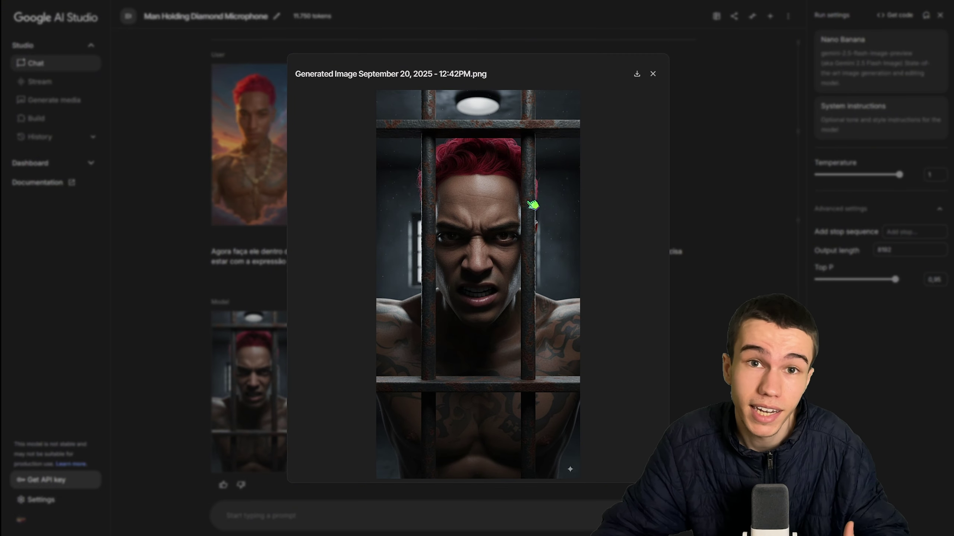
left_click(653, 73)
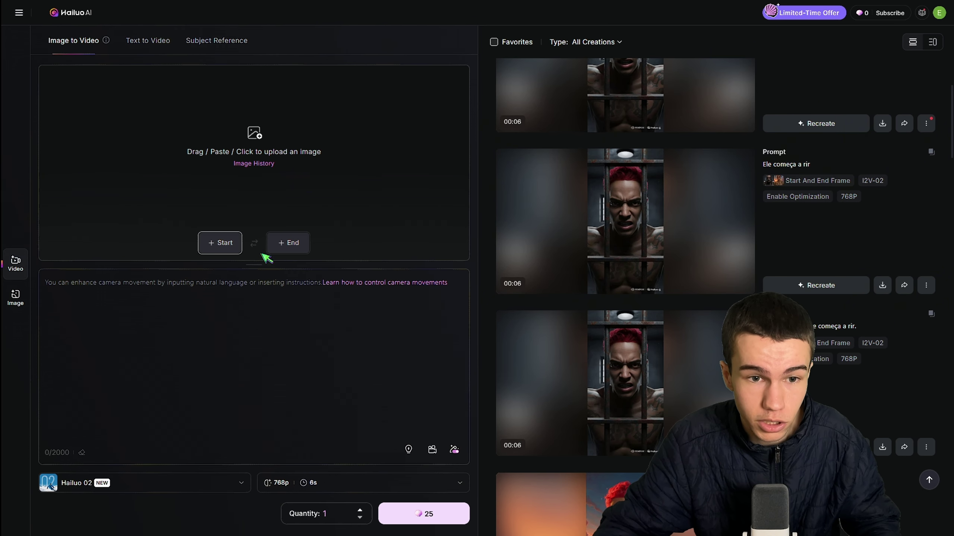
- In Hailuo AI, set the uploaded portrait as the start frame and the portrait with the microphone as the end frame
left_click(217, 243)
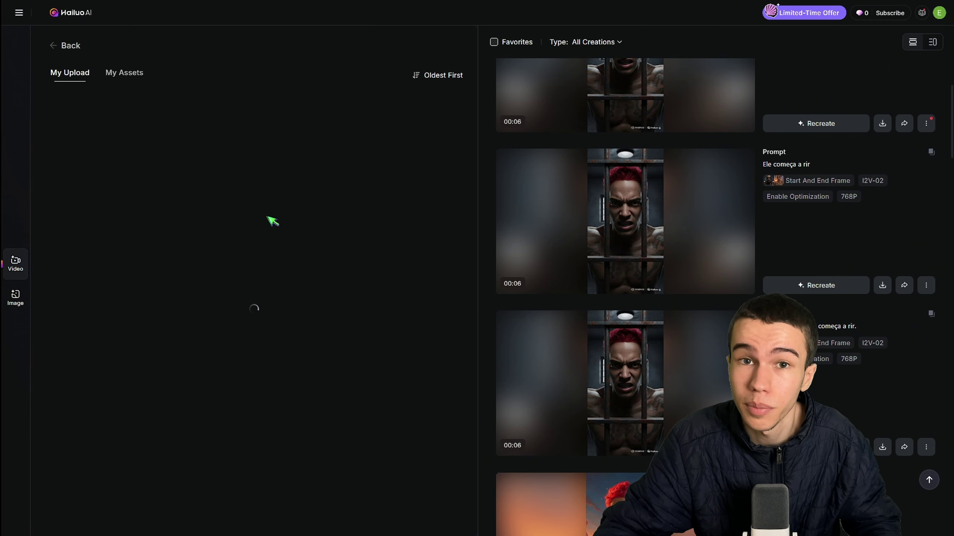
left_click(259, 165)
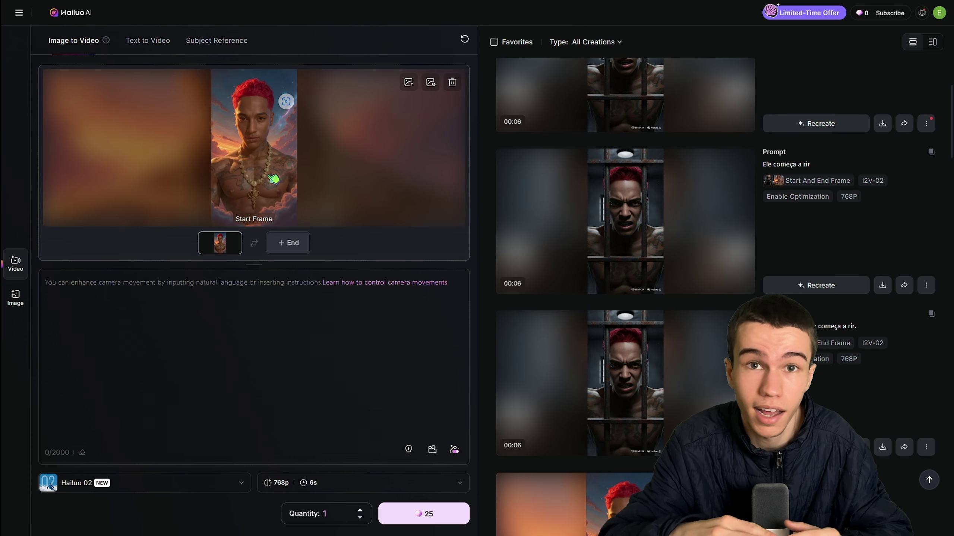
left_click(287, 241)
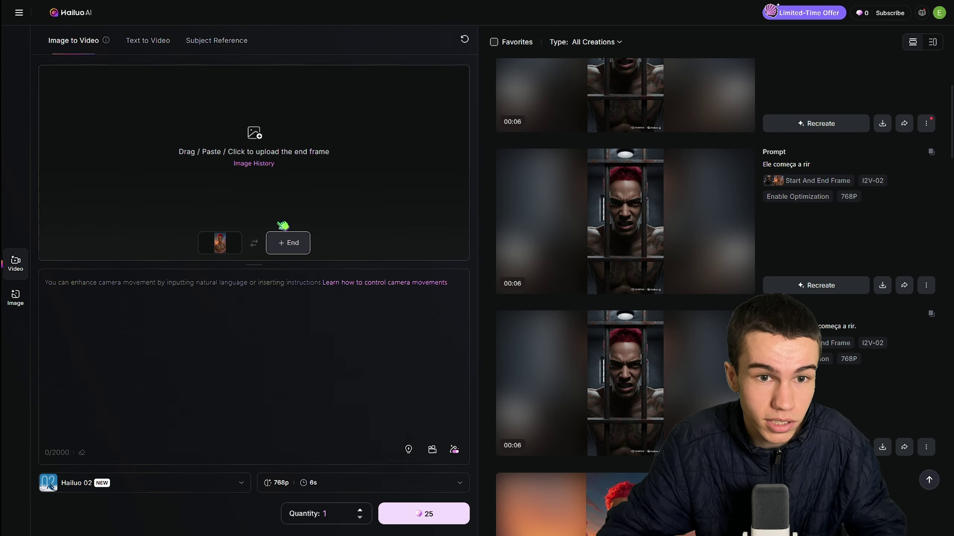
left_click(276, 152)
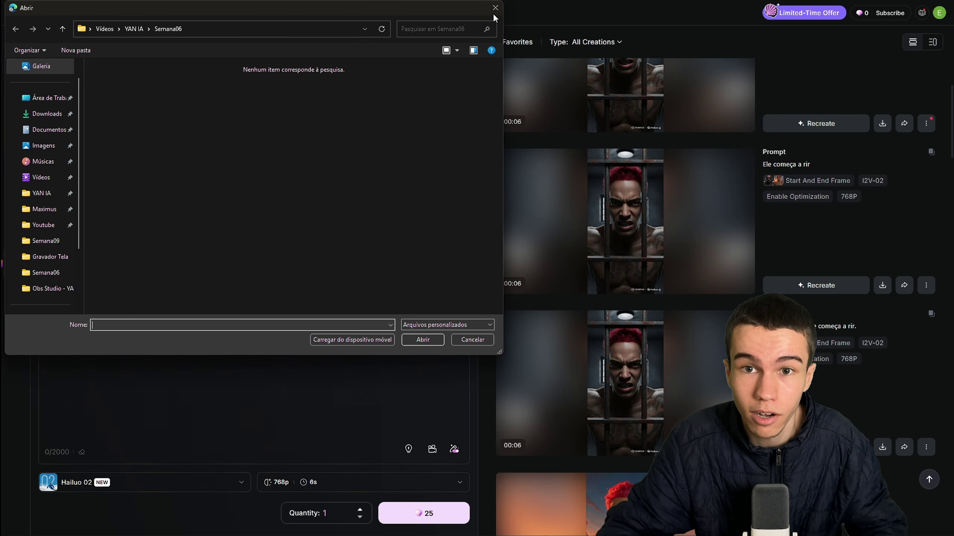
key("Escape")
left_click(254, 164)
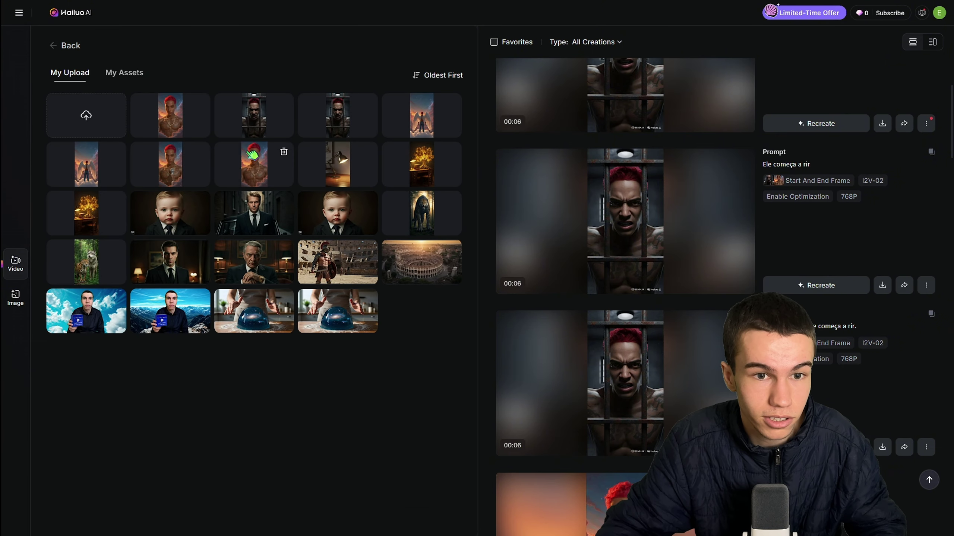
left_click(273, 180)
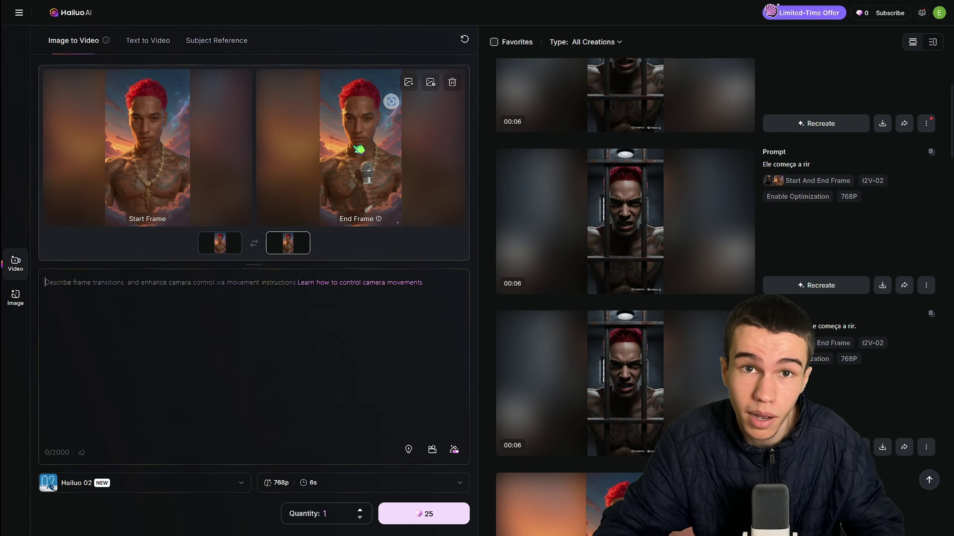
left_click(285, 342)
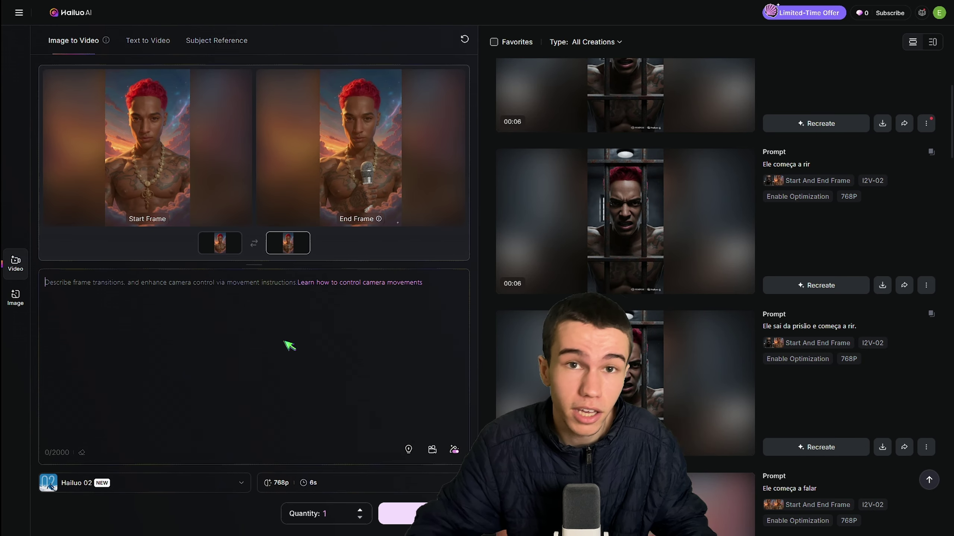
- Look through the earlier video creations and the prompts used for their start-to-end frame transitions
scroll(737, 330, "down", 5)
scroll(764, 319, "down", 10)
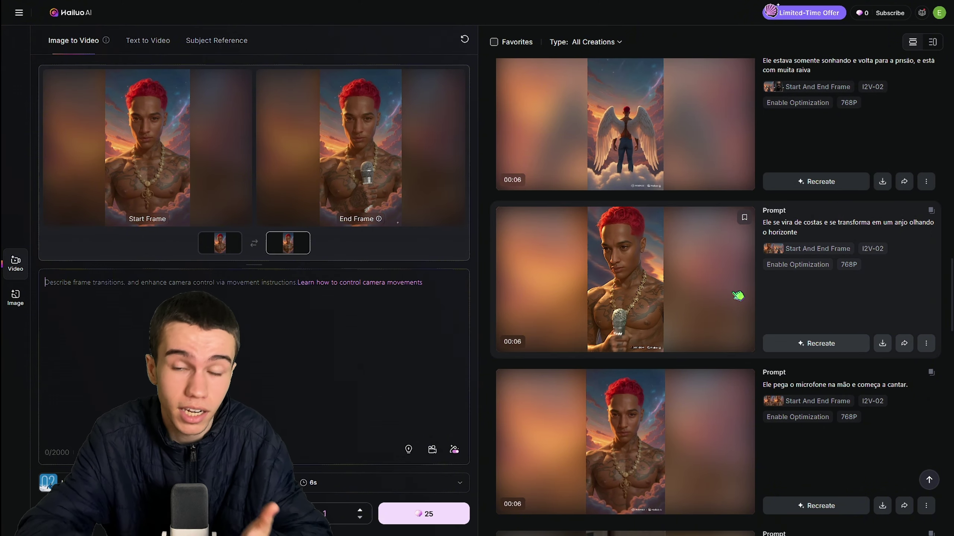
scroll(688, 328, "down", 5)
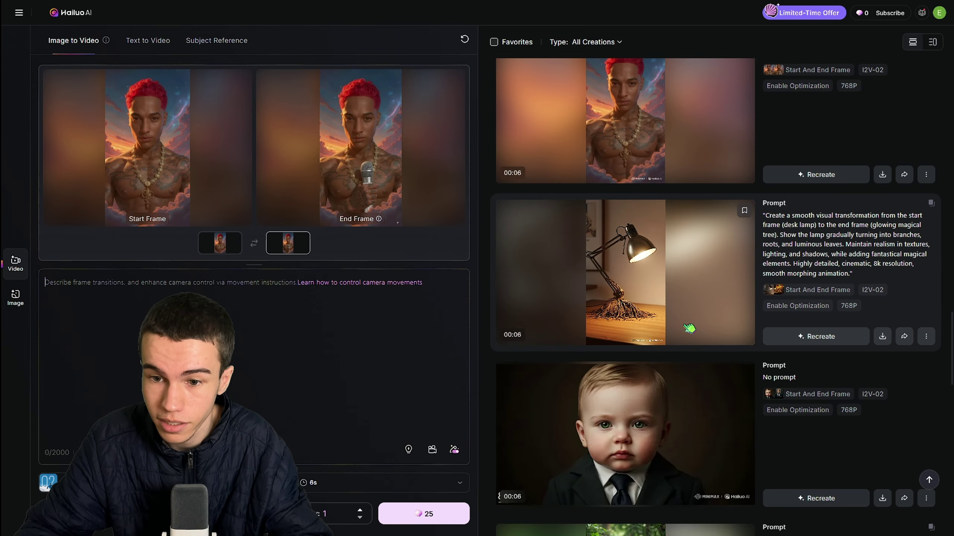
- Review the generated videos of the man picking up a microphone and turning into an angel, and examine the prompts behind them
left_click(694, 326)
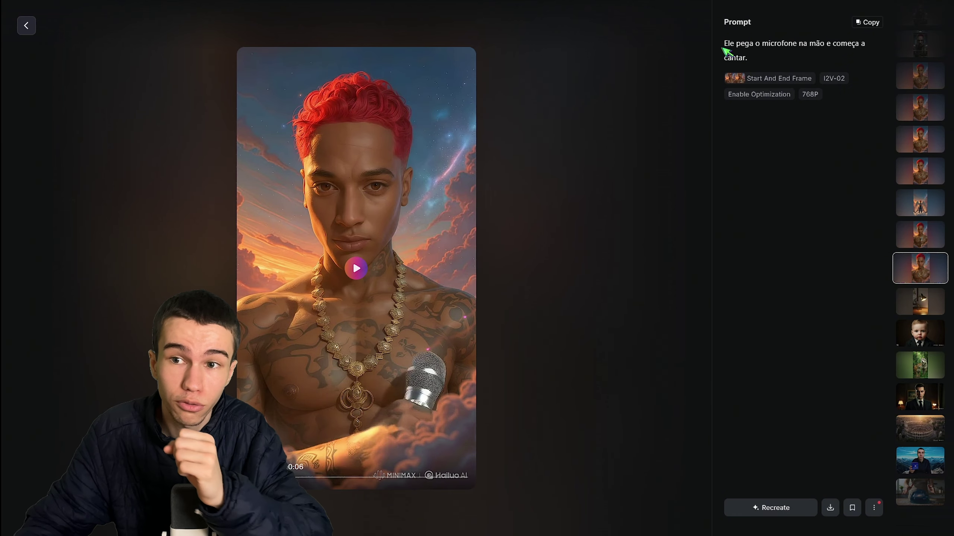
left_click(356, 276)
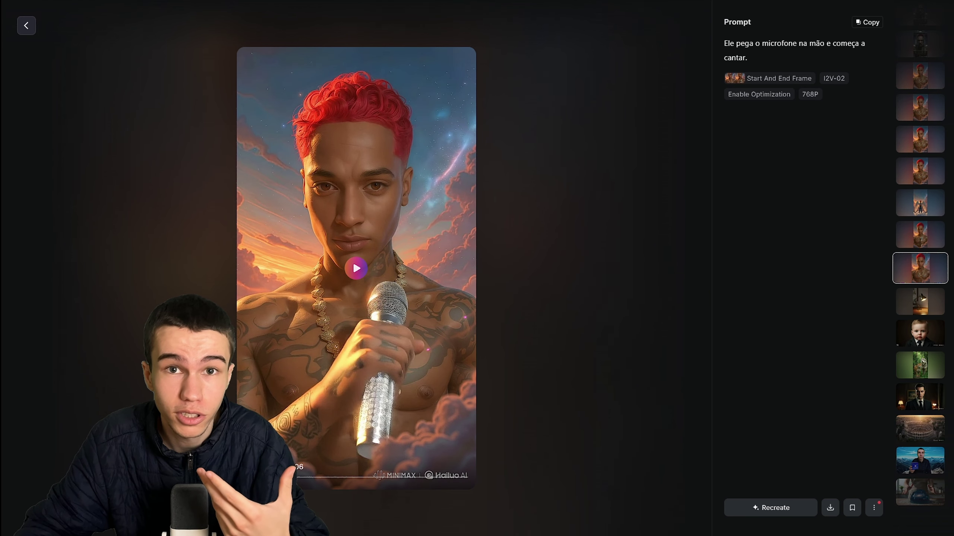
scroll(383, 374, "up", 1)
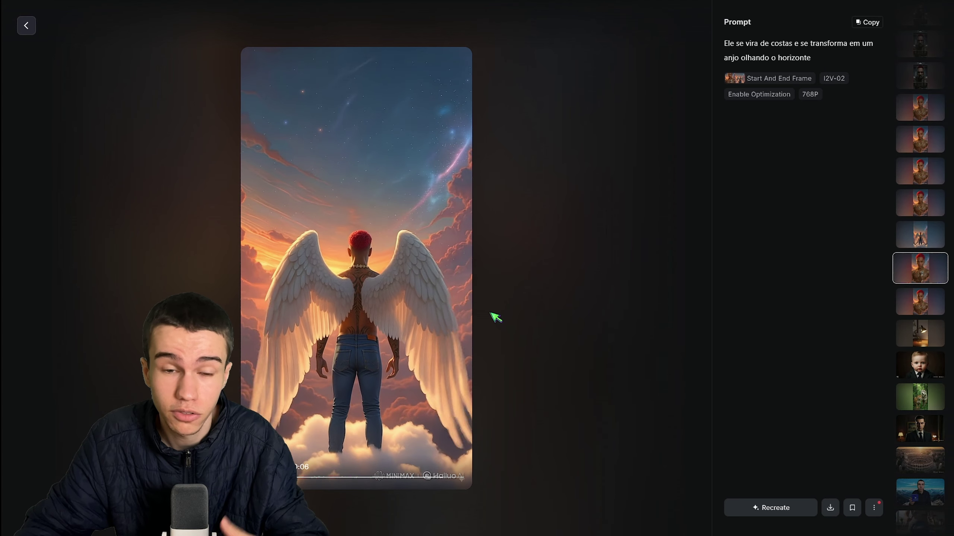
scroll(430, 341, "up", 1)
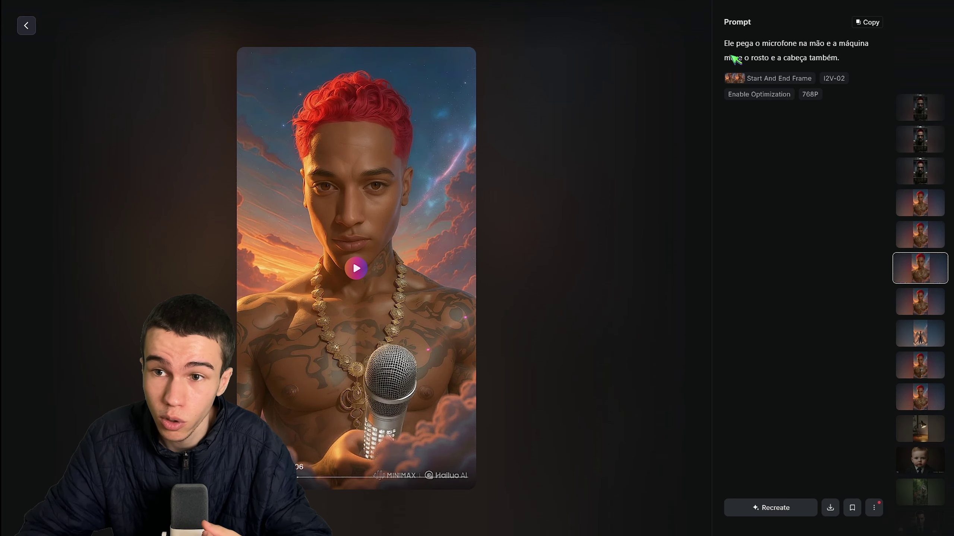
left_click_drag(727, 45, 842, 59)
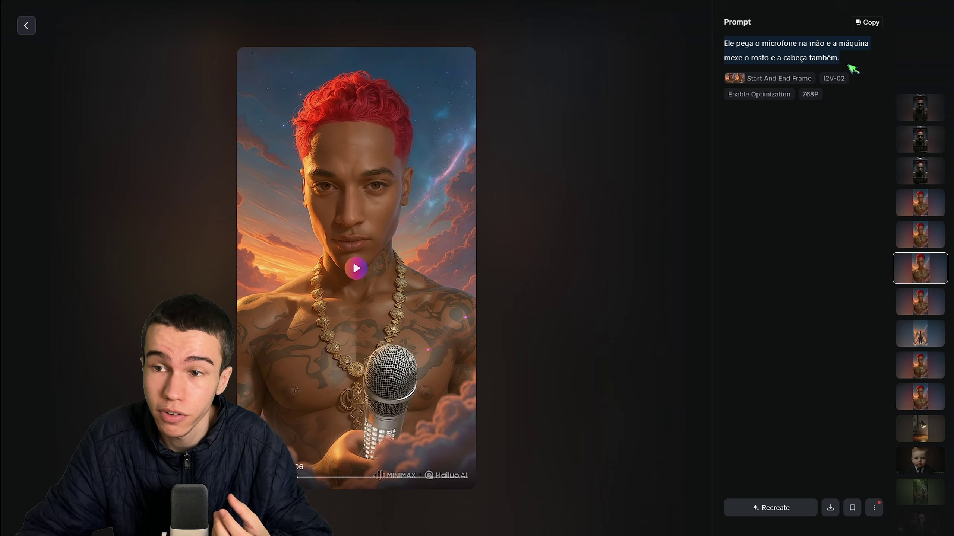
left_click(789, 150)
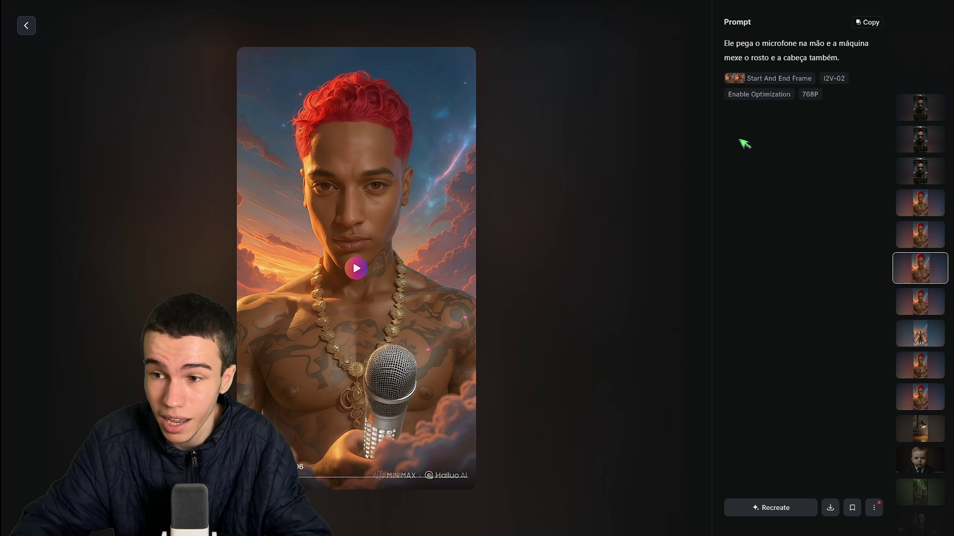
- Play the prison-to-sky transition videos and compare their prompts about the man getting irritated and laughing
left_click(919, 234)
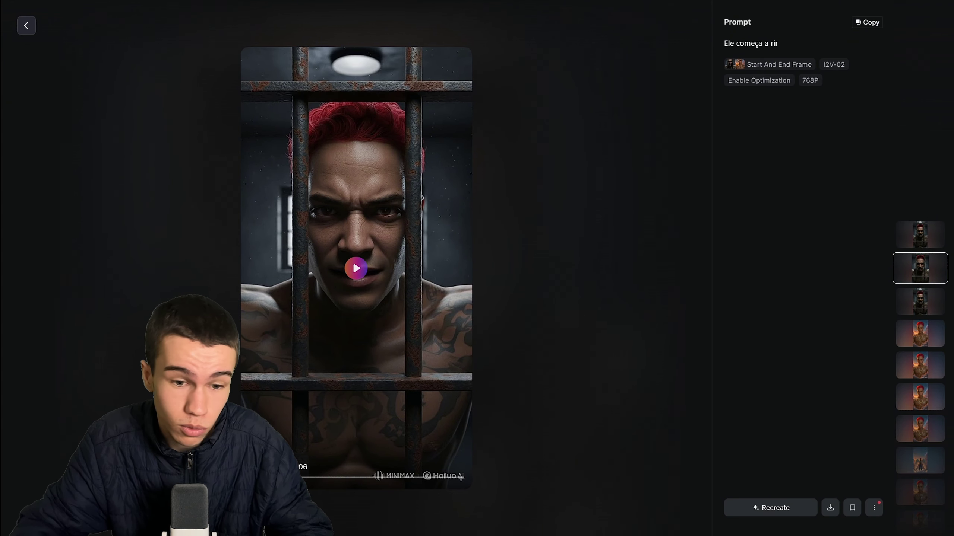
key("space")
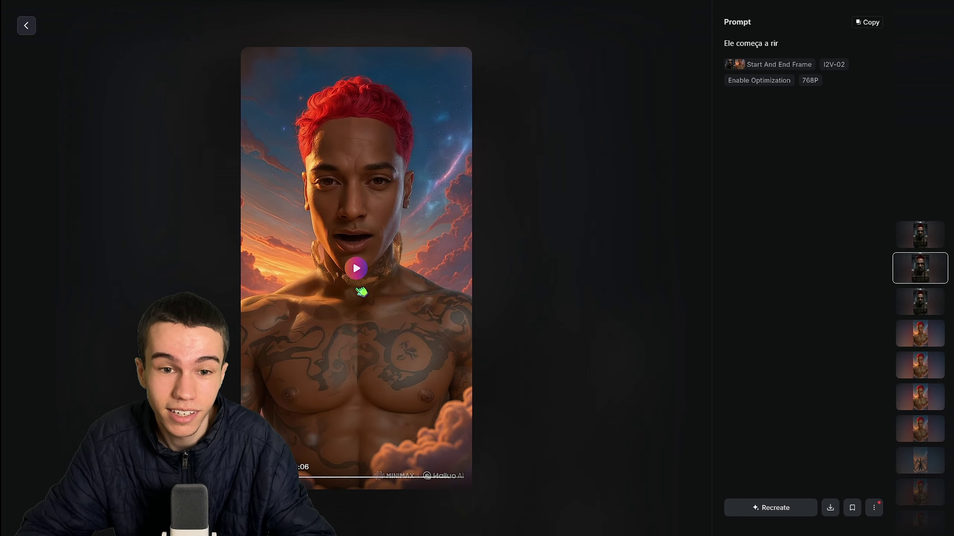
left_click(932, 240)
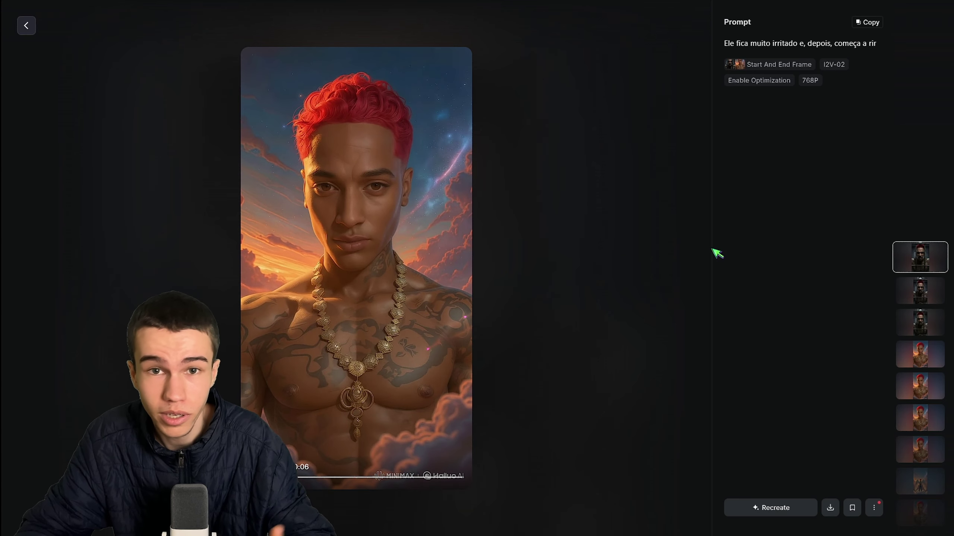
left_click(925, 323)
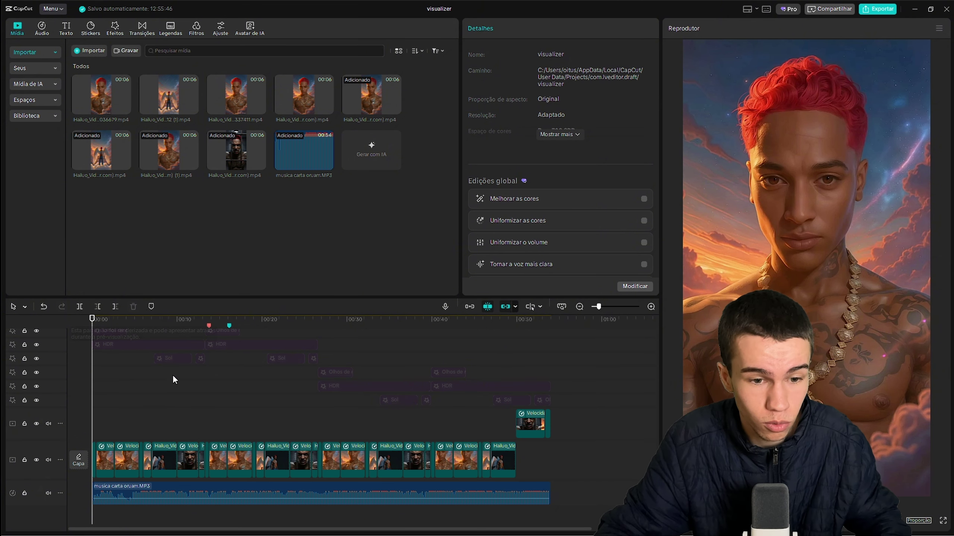
- In CapCut, select the first sequence of clips on the visualizer timeline and play it back
scroll(168, 420, "up", 3)
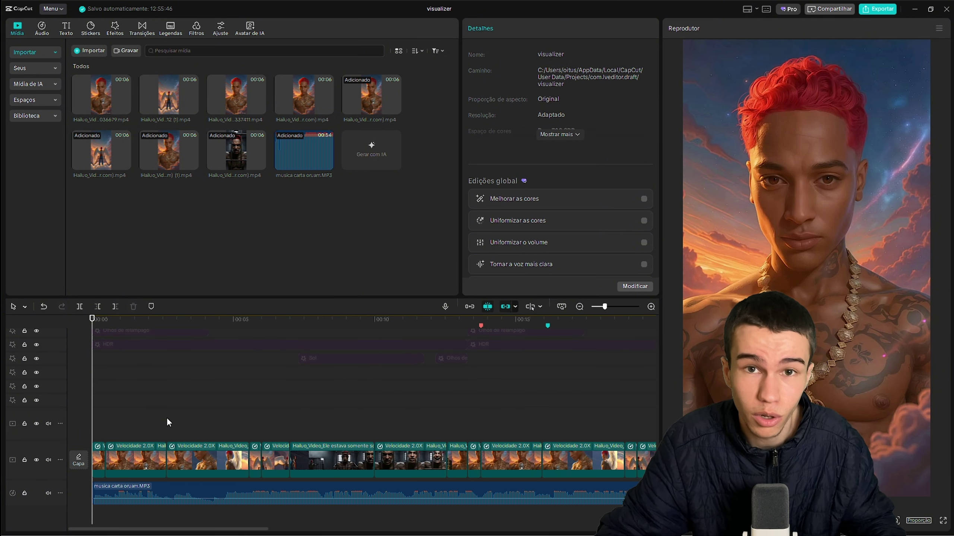
left_click(137, 454)
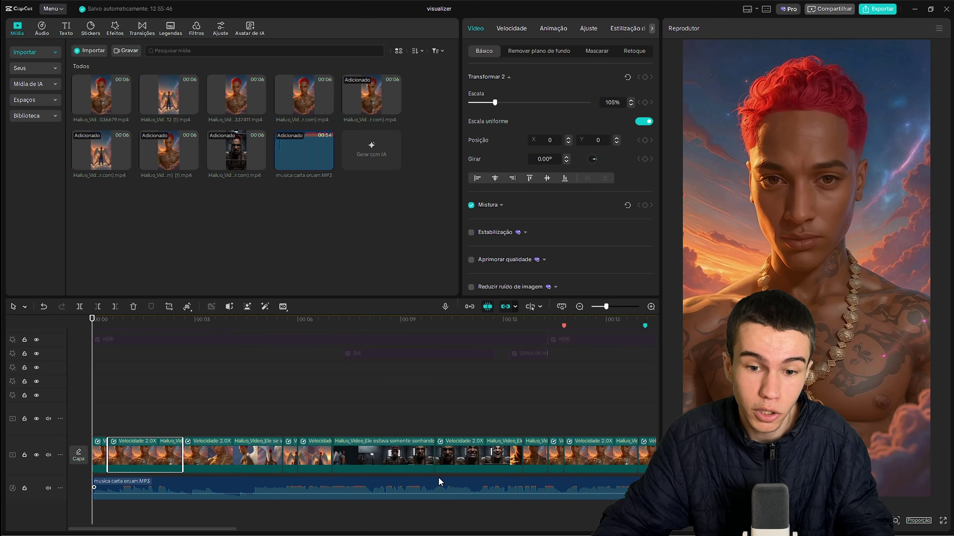
left_click_drag(525, 362, 94, 451)
scroll(534, 408, "down", 1)
scroll(534, 409, "down", 2)
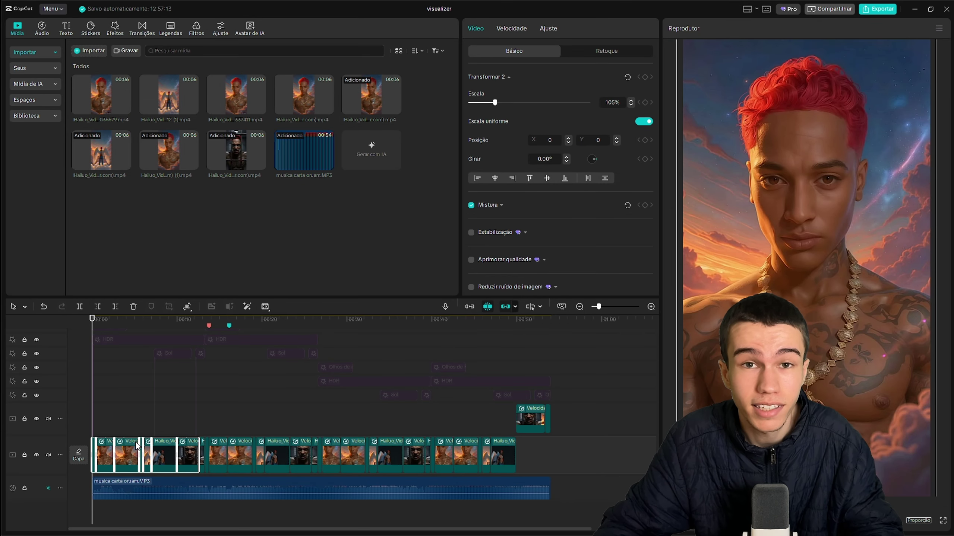
key("space")
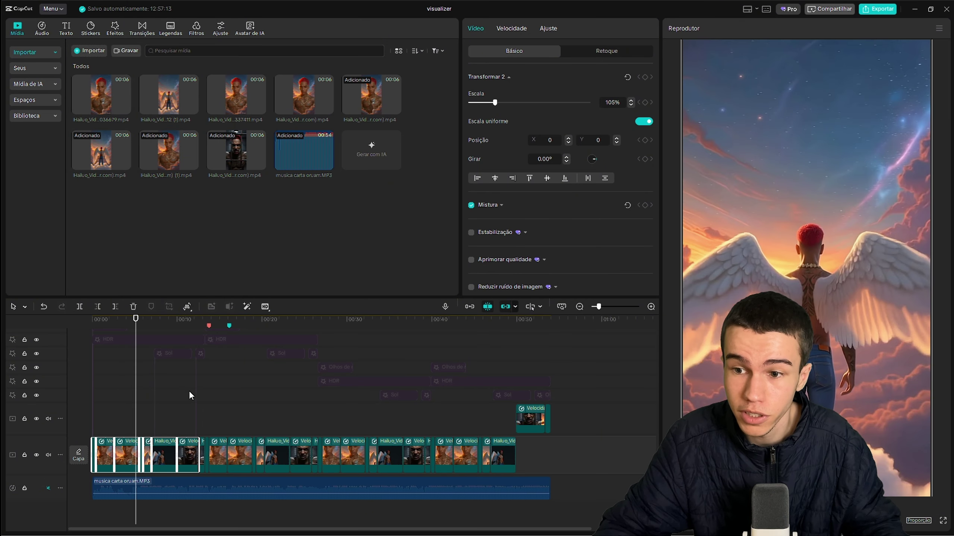
- Enable all the caption clips on the timeline and open the automatic captions settings
scroll(231, 449, "up", 1)
scroll(233, 449, "up", 3)
left_click(350, 353)
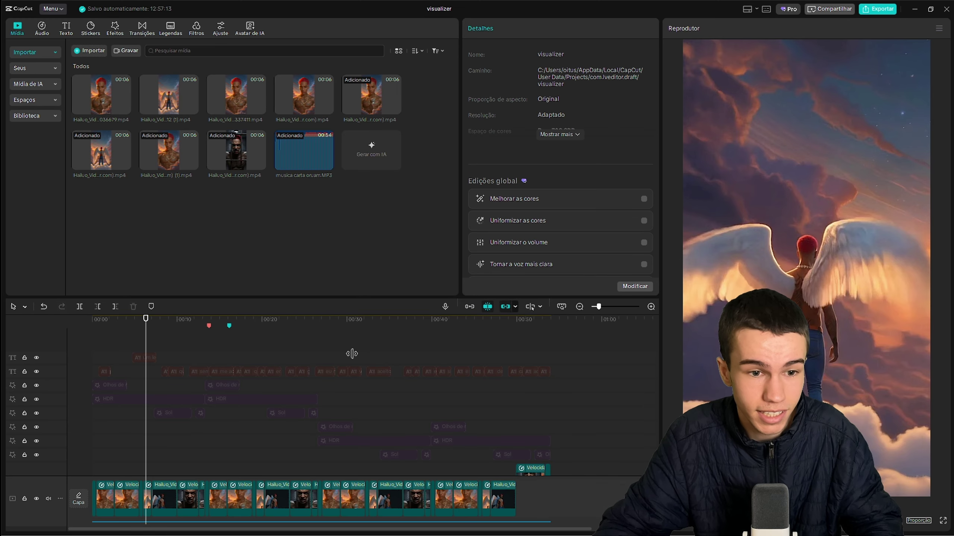
left_click_drag(97, 356, 80, 348)
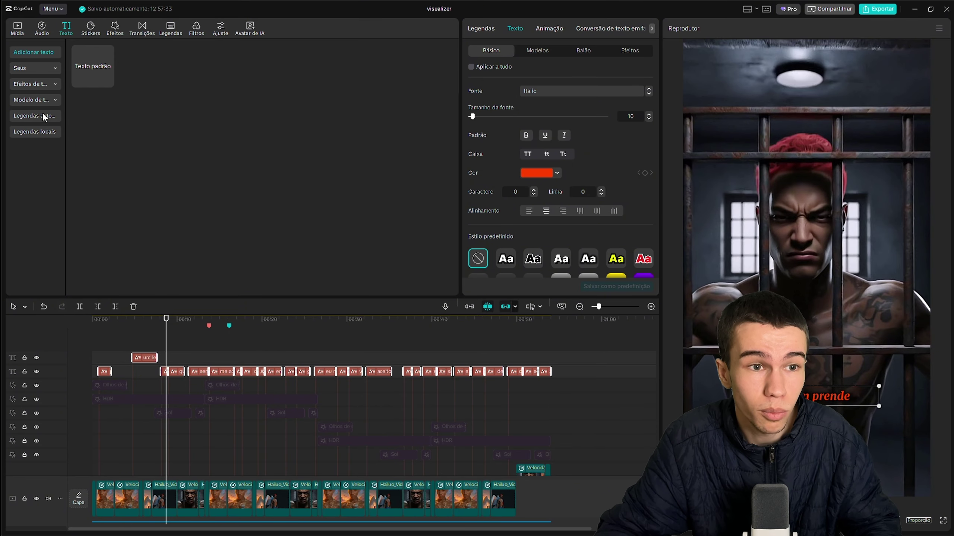
left_click(44, 115)
left_click(156, 109)
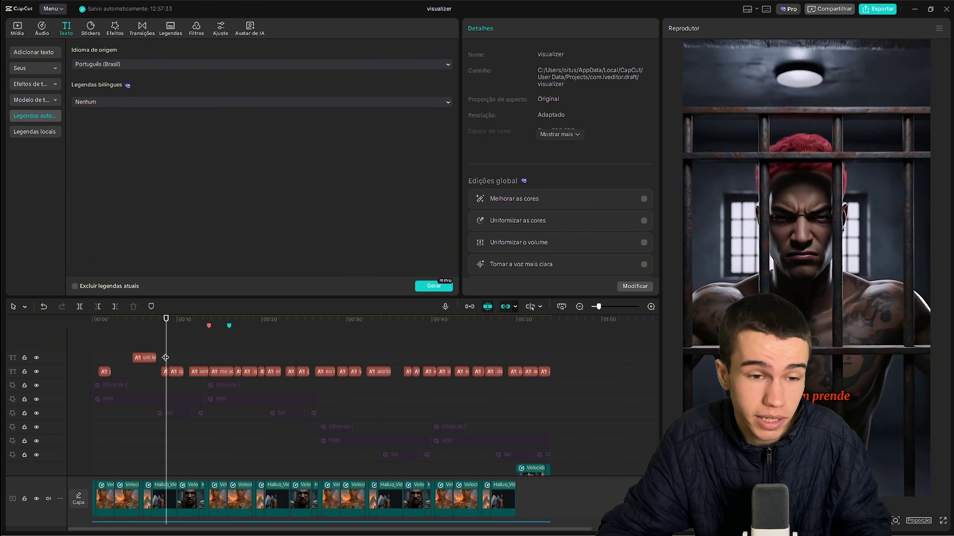
- Return the playhead to the start and enable all the effect clips above the video track
left_click(93, 319)
scroll(578, 431, "down", 3)
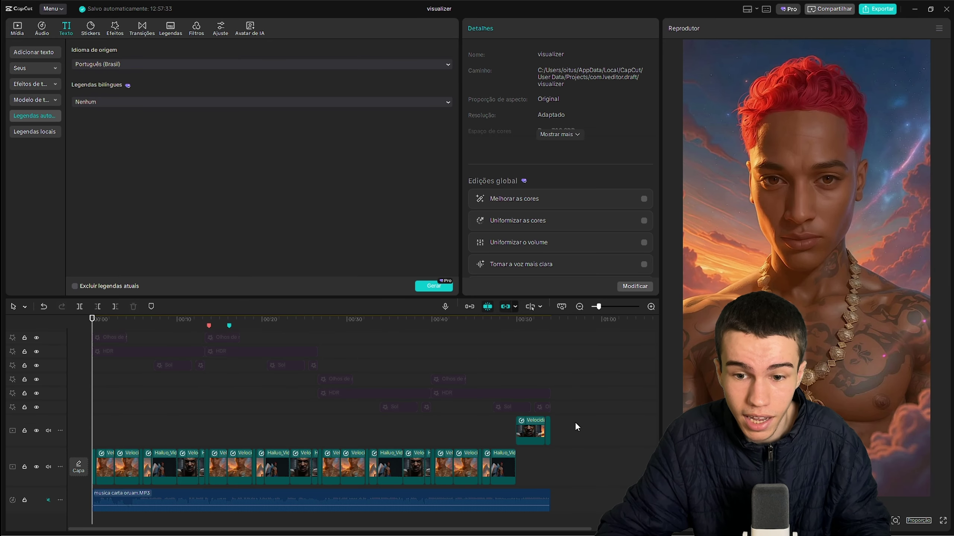
left_click_drag(571, 415, 101, 339)
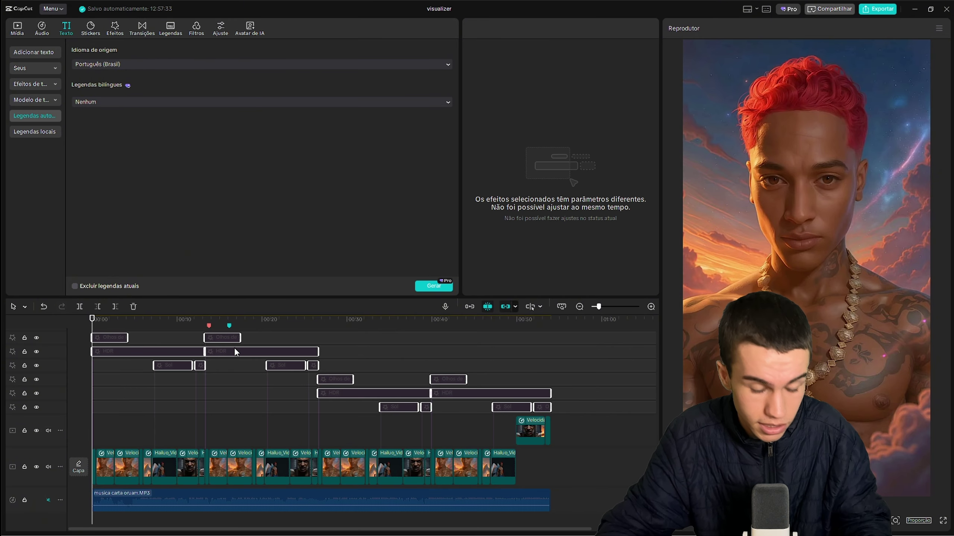
scroll(311, 377, "up", 2)
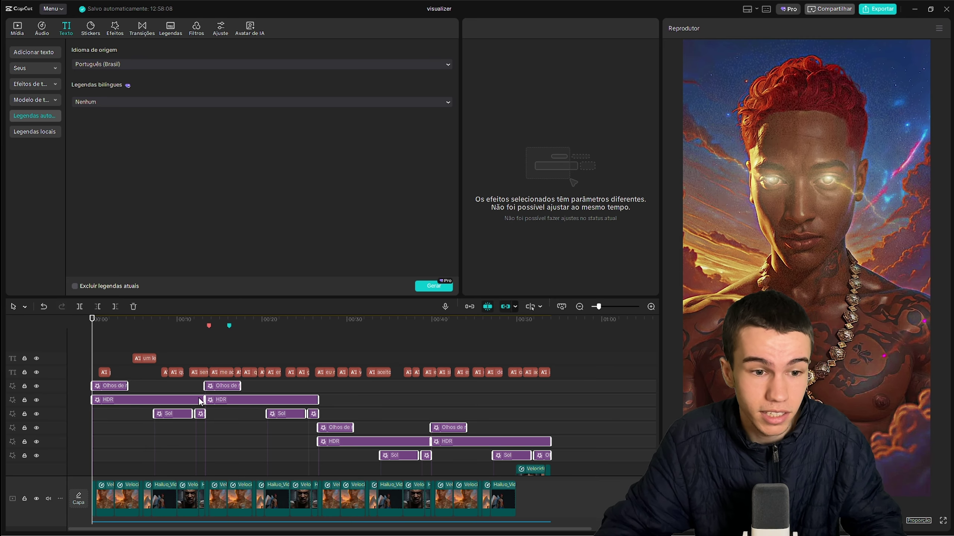
- Play the opening with the effects on and disable the first Sol effect clip over the prison scene
key("space")
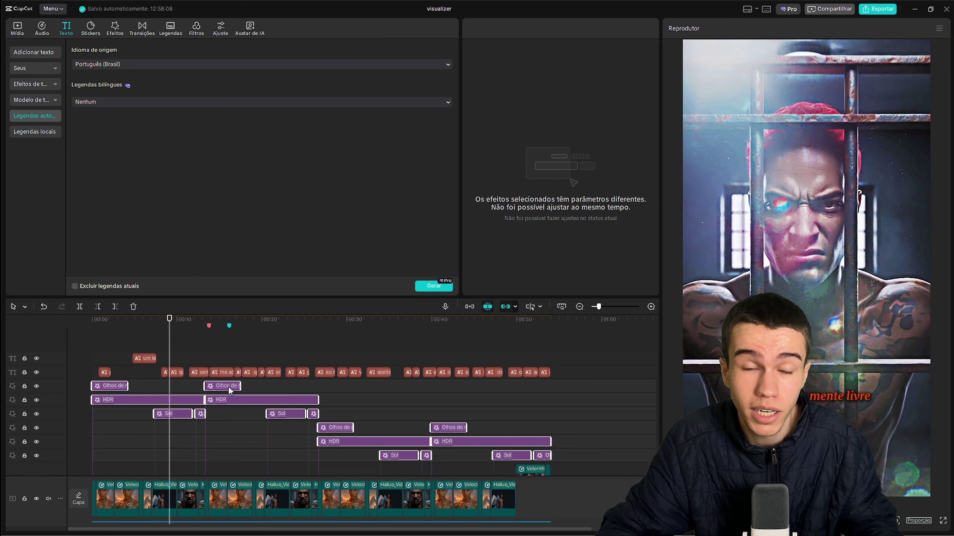
left_click(172, 412)
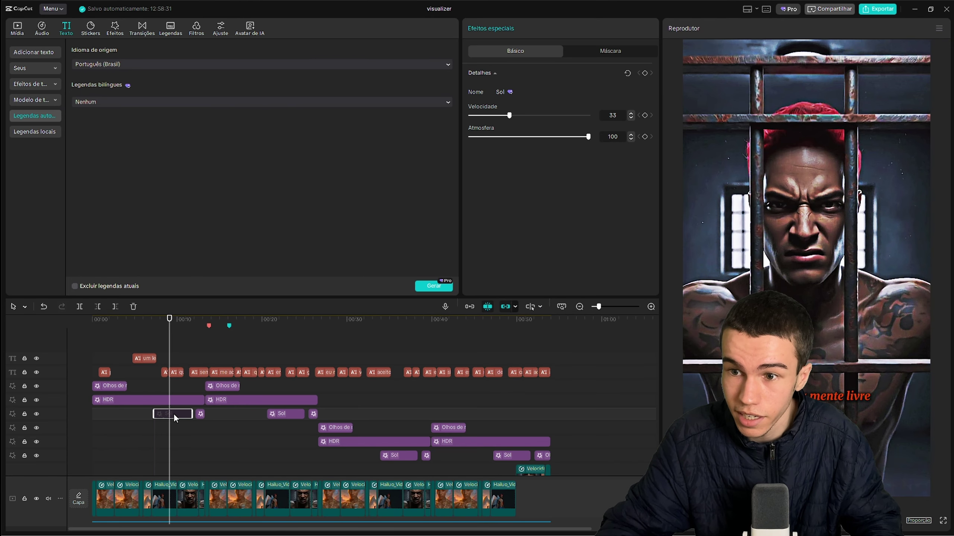